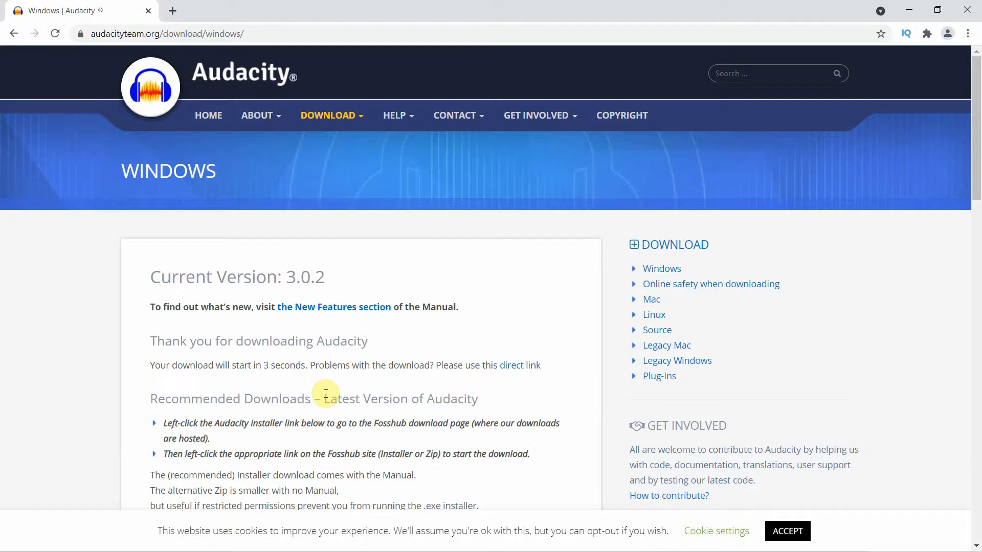
# Step: Minimize the browser, launch the downloaded audacity-win-3.0.2.exe installer from the desktop and accept English as the setup language
pyautogui.scroll(-6, 325, 394)
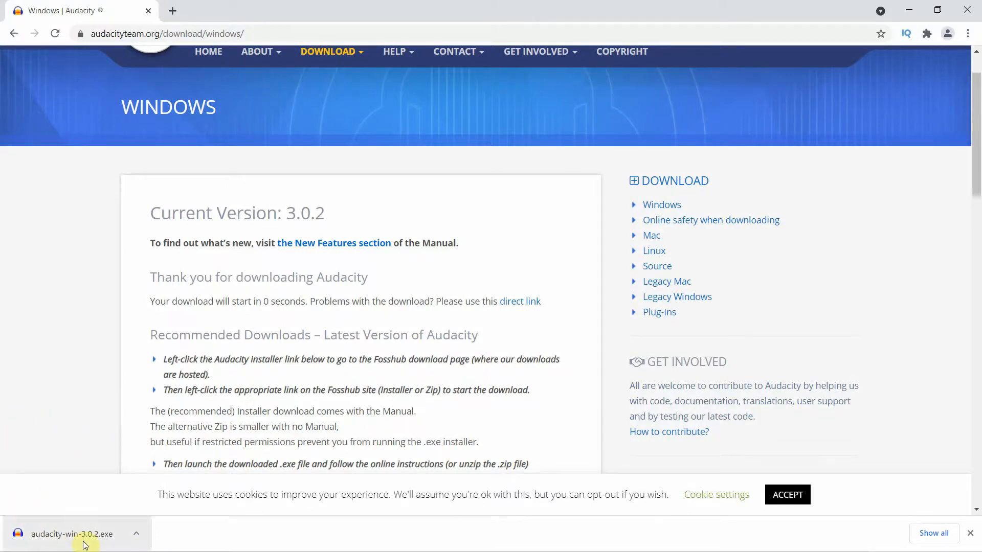
pyautogui.click(909, 8)
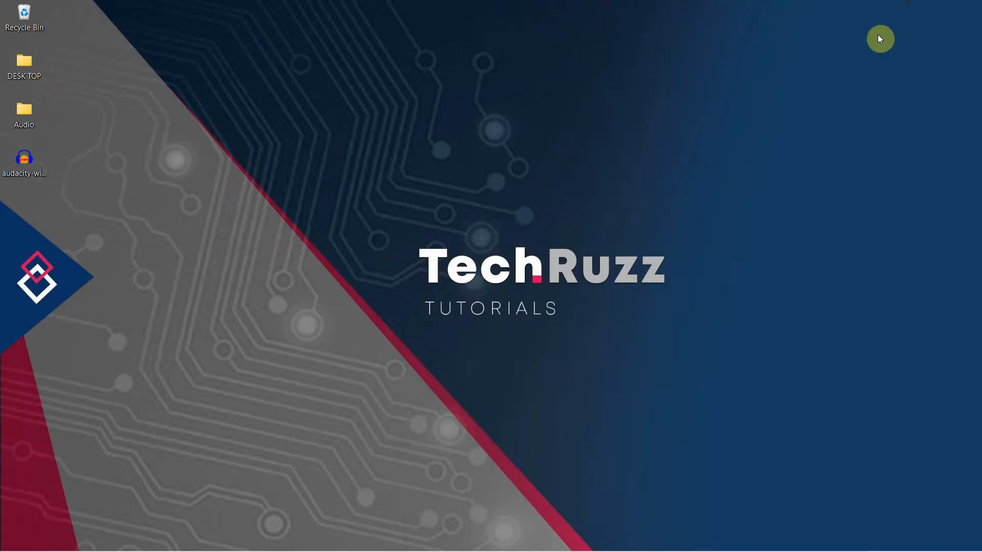
pyautogui.doubleClick(28, 163)
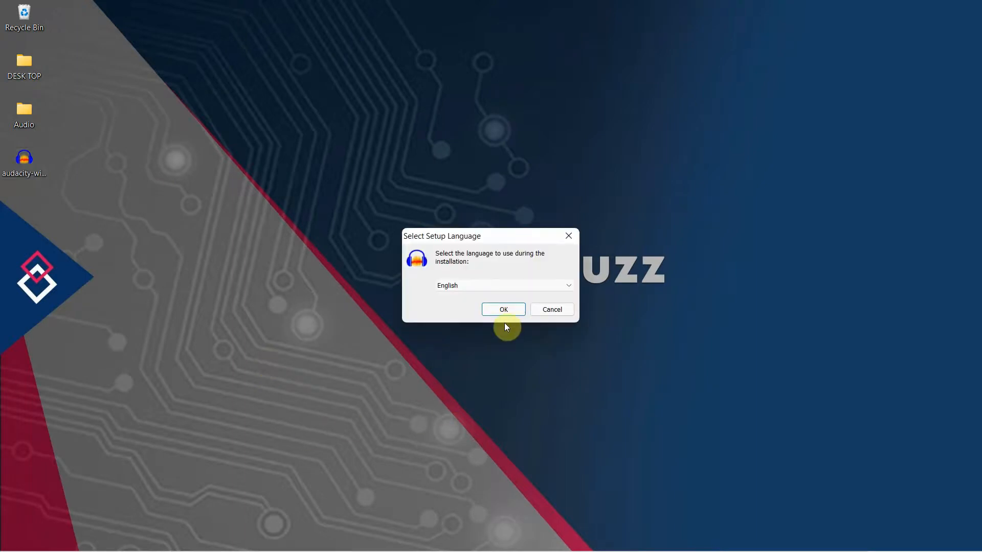
pyautogui.click(503, 310)
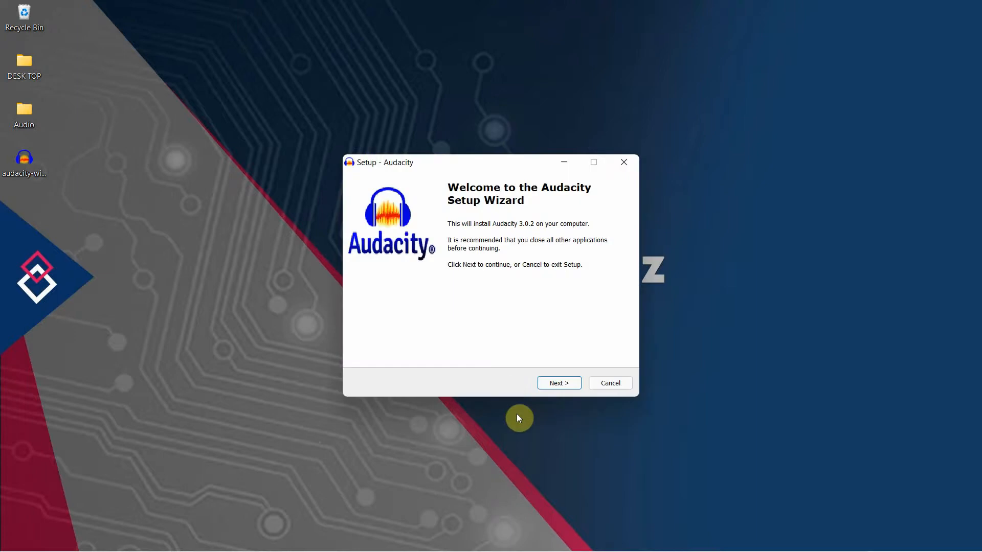
# Step: Install Audacity 3.0.2 into C:\Program Files (x86)\Audacity with a desktop shortcut and without resetting preferences
pyautogui.click(559, 384)
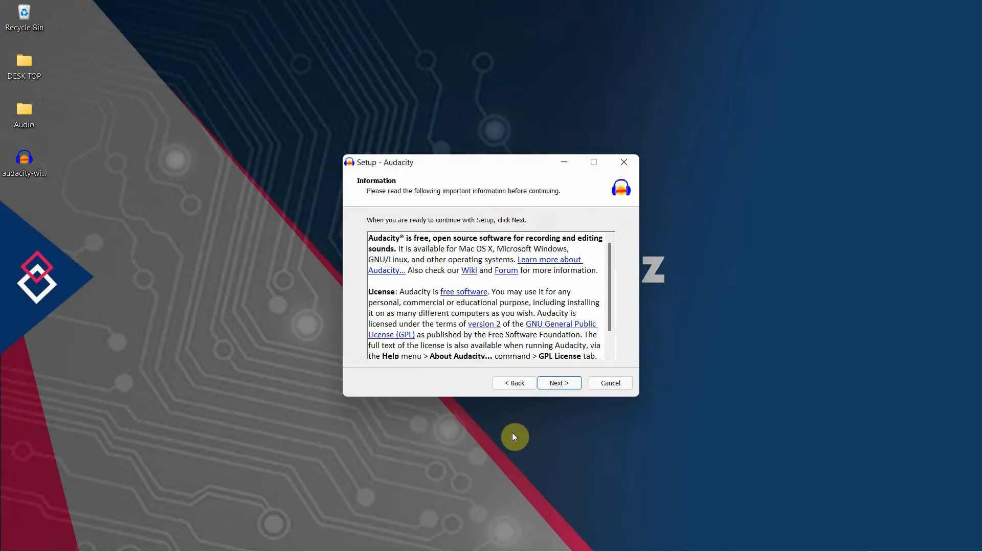
pyautogui.click(558, 385)
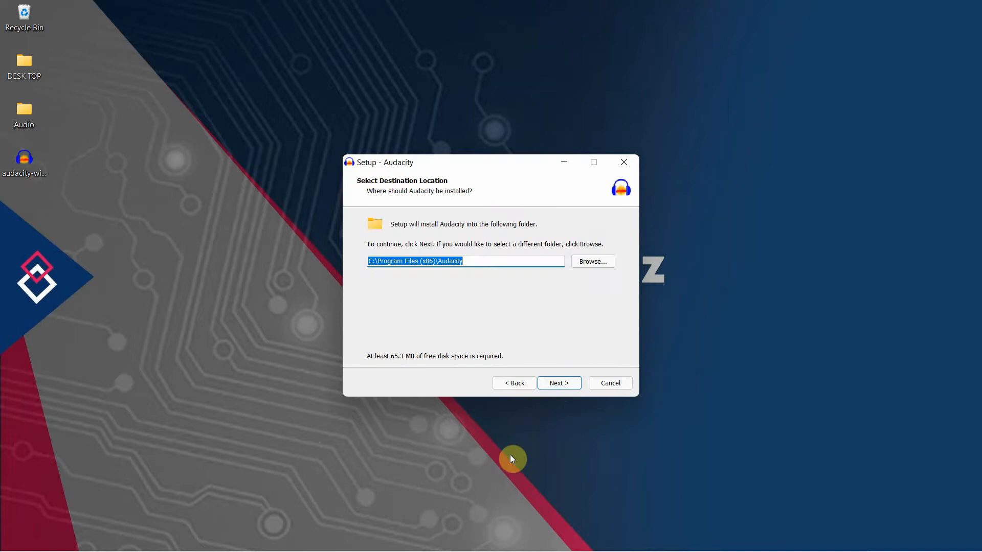
pyautogui.click(559, 385)
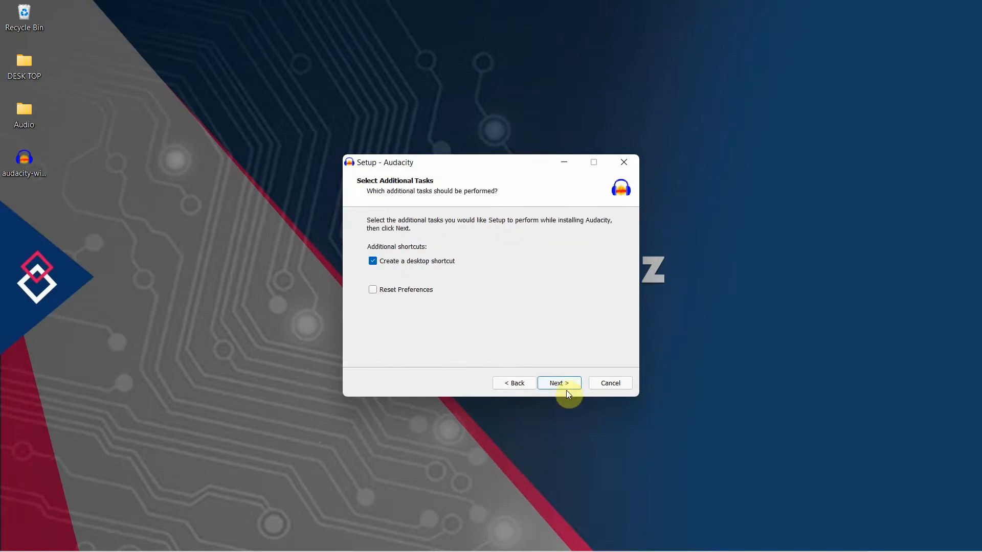
pyautogui.click(566, 388)
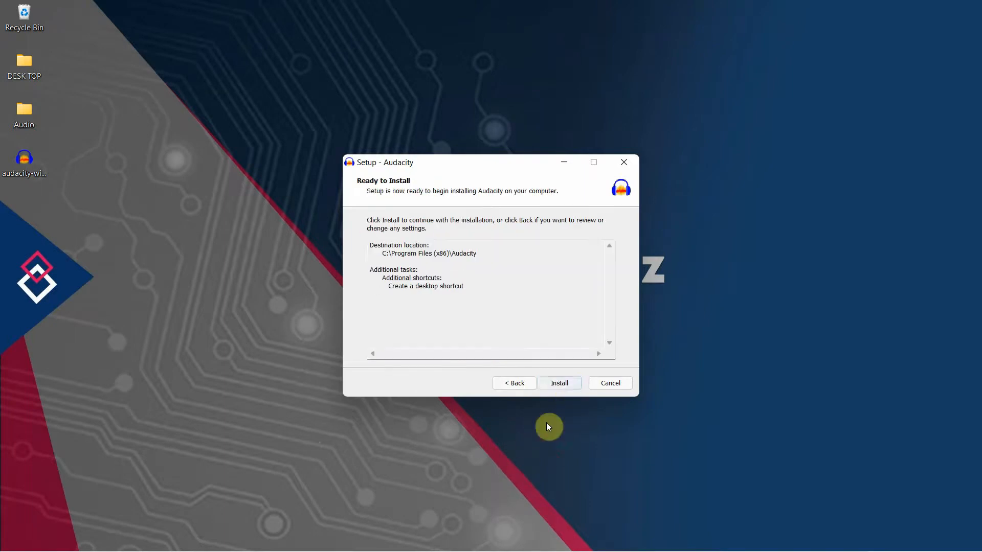
pyautogui.click(559, 384)
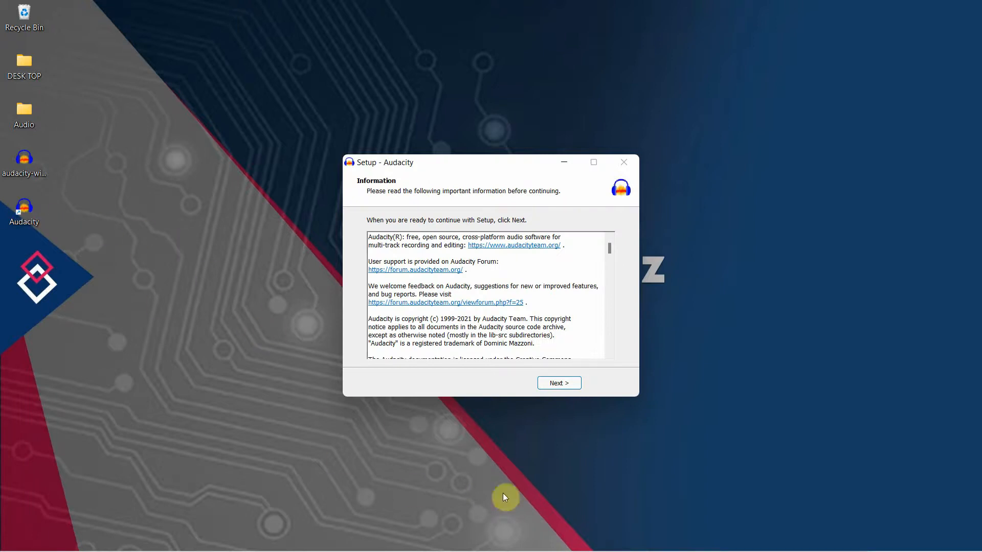
# Step: Finish the setup with Audacity launching, and dismiss the welcome window so it does not show again at start up
pyautogui.click(560, 389)
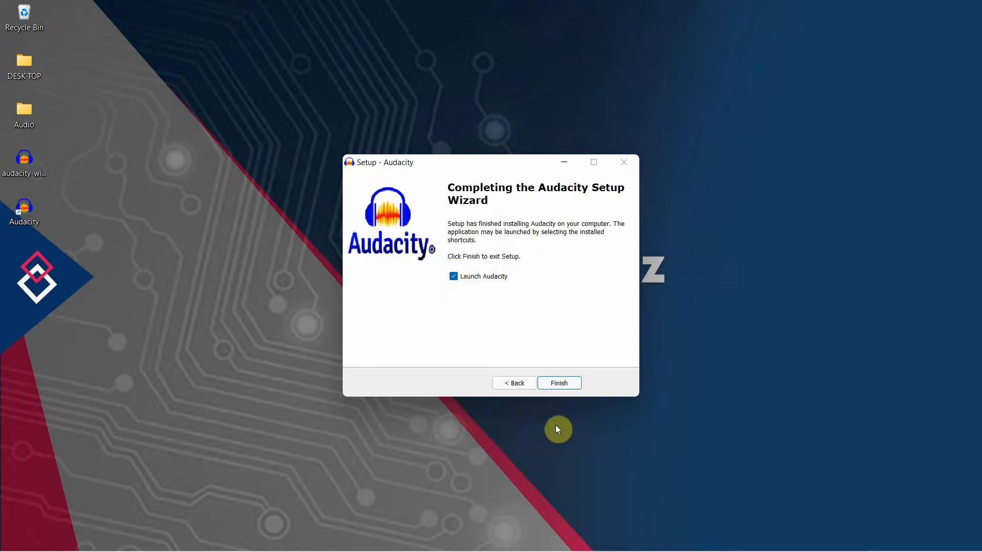
pyautogui.click(560, 384)
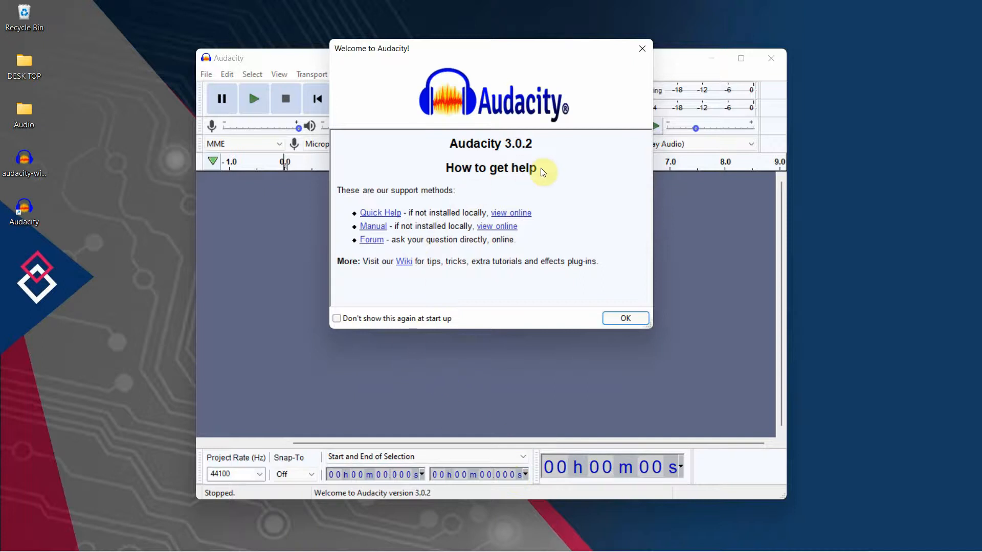
pyautogui.click(340, 318)
pyautogui.click(625, 320)
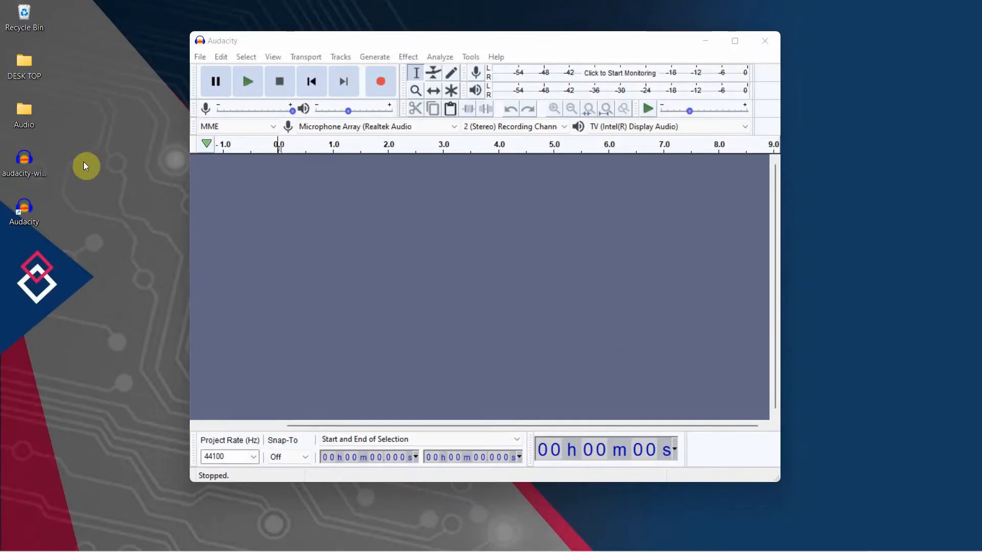
# Step: Open the desktop's Audio folder and arrange its narrowed window side by side with the Audacity window
pyautogui.doubleClick(24, 118)
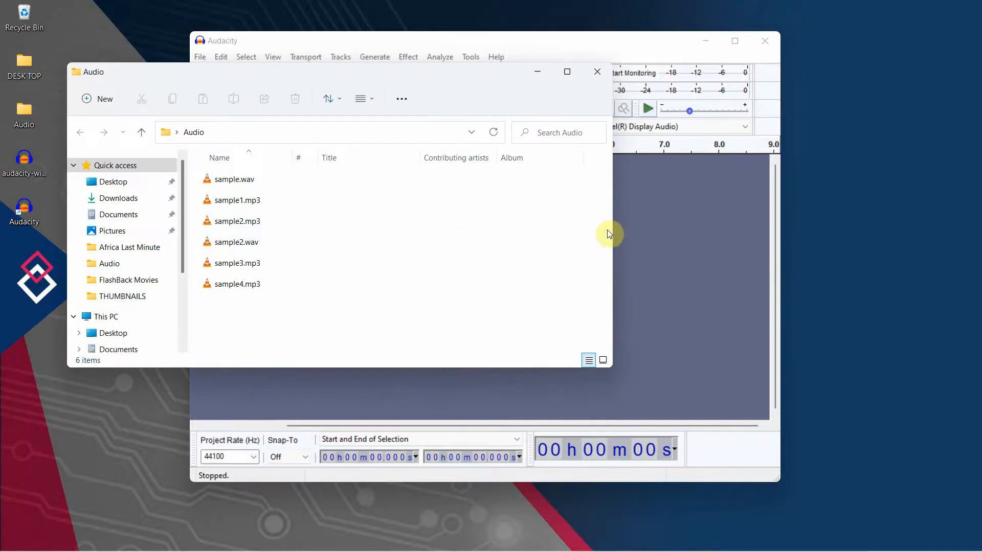
pyautogui.moveTo(612, 228); pyautogui.dragTo(295, 220)
pyautogui.moveTo(417, 49); pyautogui.dragTo(578, 51)
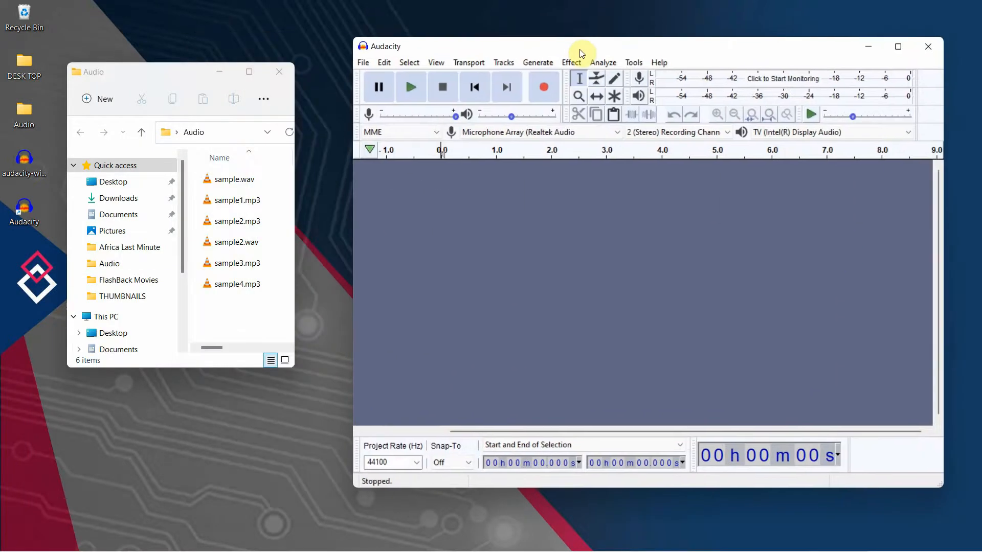
pyautogui.moveTo(176, 63)
pyautogui.mouseDown()
pyautogui.moveTo(177, 44)
pyautogui.moveTo(172, 54)
pyautogui.mouseUp()
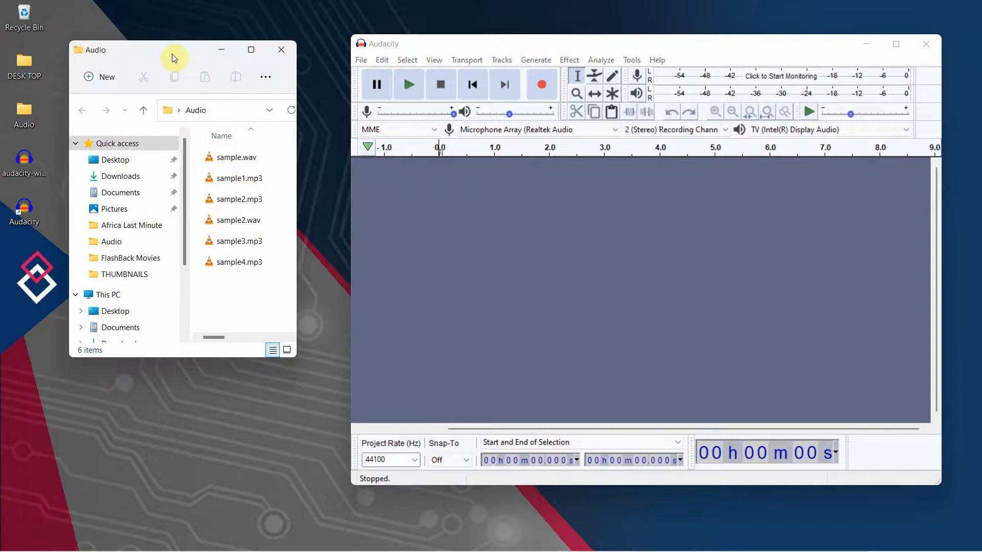
# Step: Open sample2.wav in VLC media player and arrange the player directly below the widened Audio folder window
pyautogui.click(254, 242)
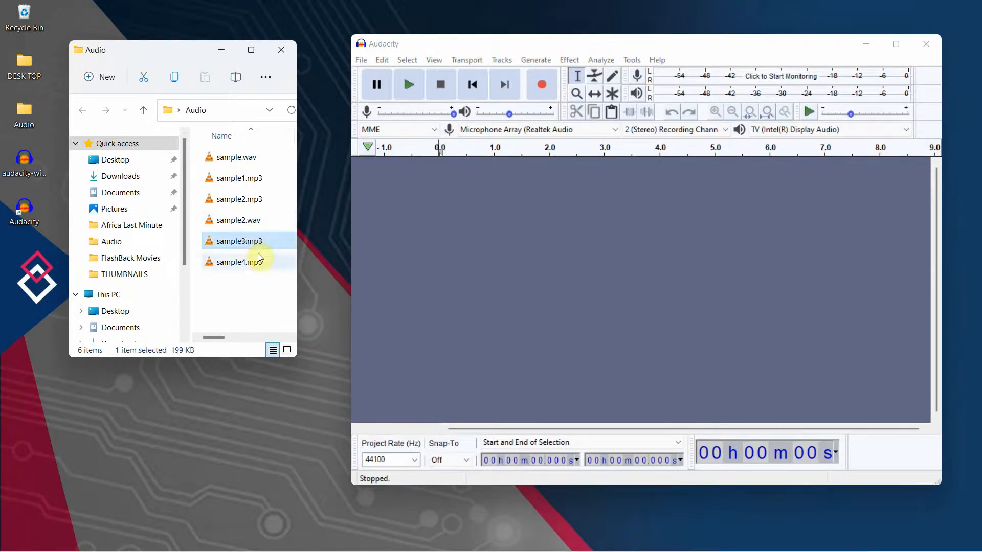
pyautogui.click(234, 224)
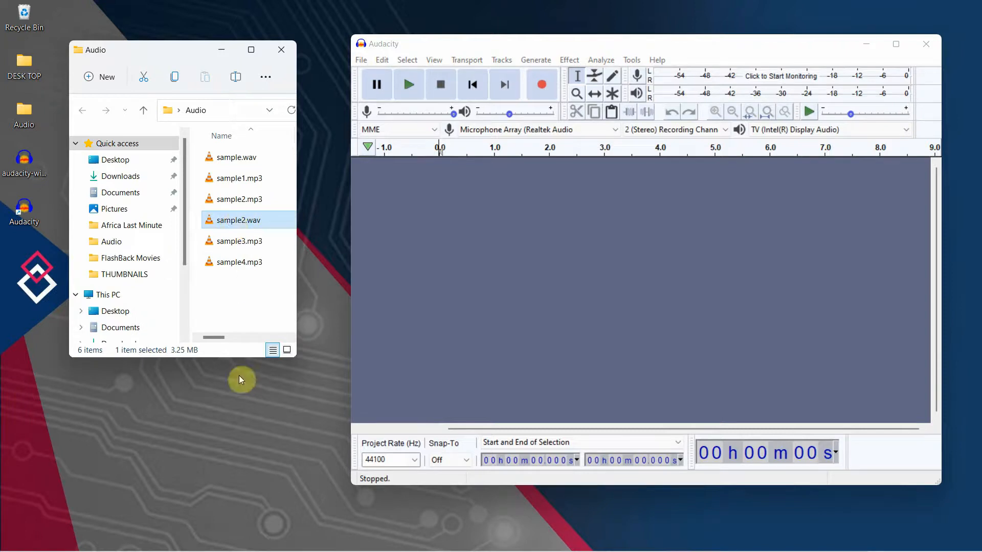
pyautogui.press('Return')
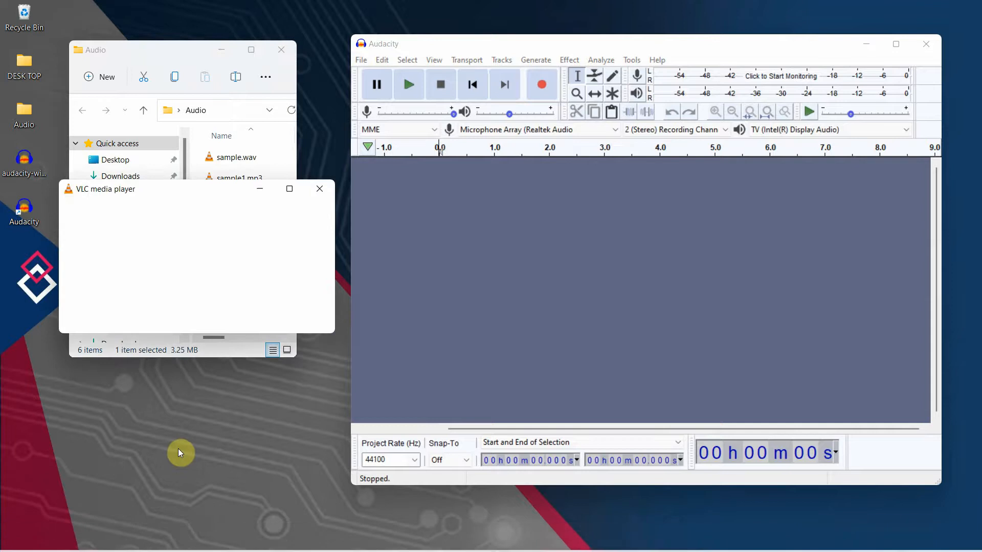
pyautogui.moveTo(201, 197); pyautogui.dragTo(197, 380)
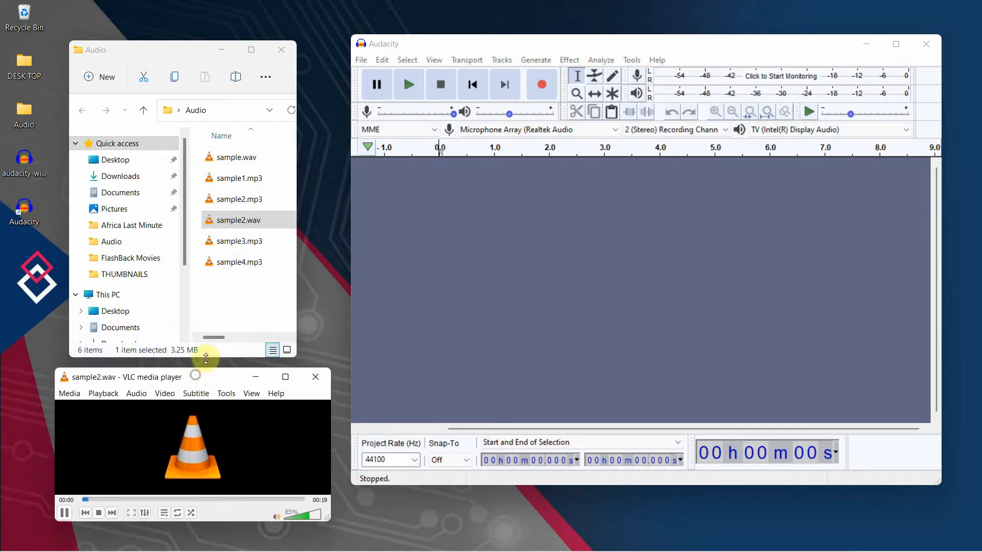
pyautogui.moveTo(298, 199); pyautogui.dragTo(334, 196)
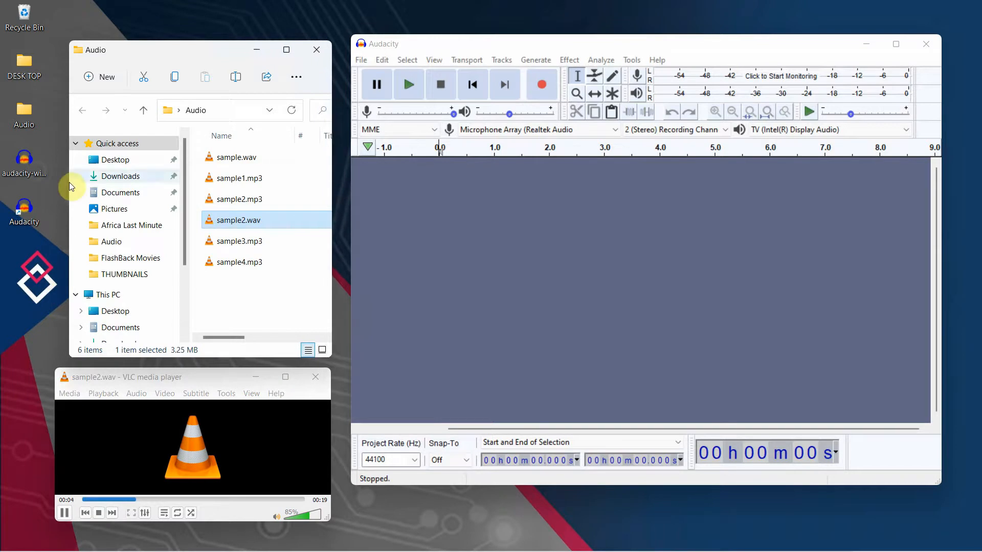
pyautogui.moveTo(69, 180); pyautogui.dragTo(54, 180)
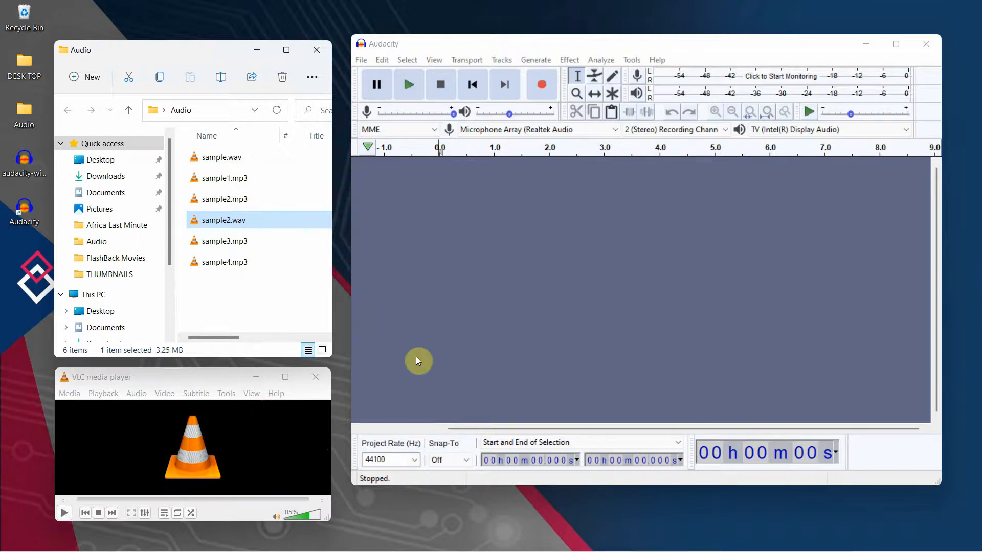
# Step: Set Audacity's audio host to Windows WASAPI, the recording device to TV (Intel(R) Display Audio) (loopback), and the playback volume to maximum
pyautogui.click(436, 131)
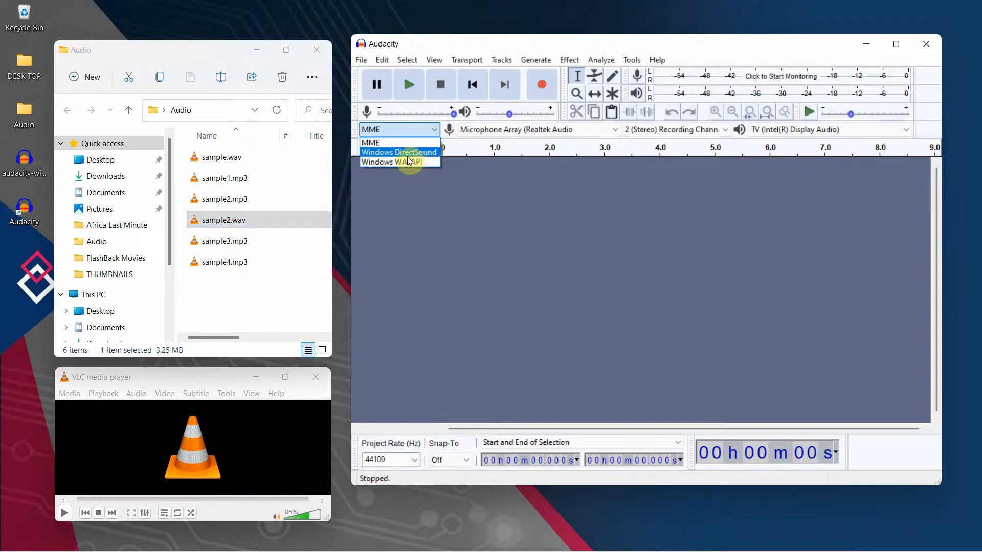
pyautogui.click(403, 162)
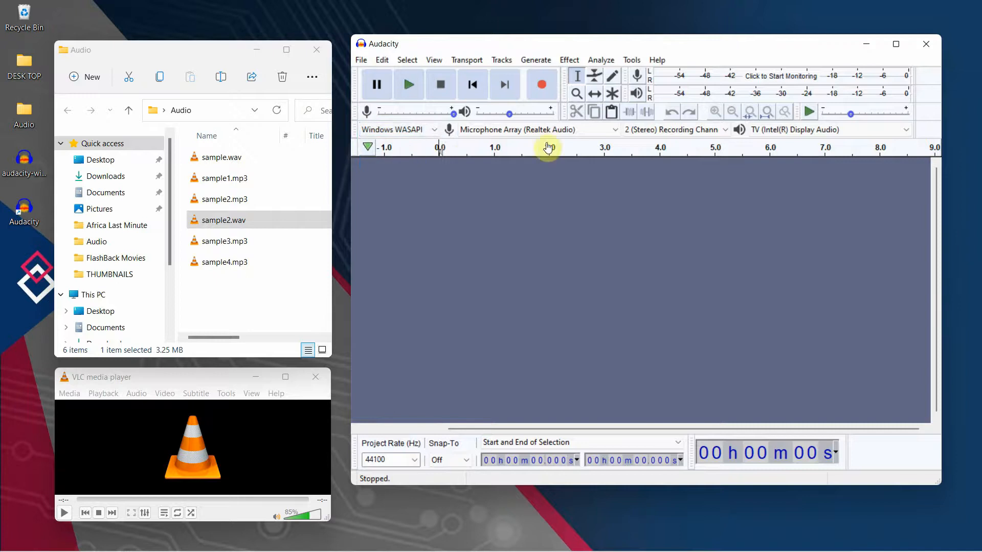
pyautogui.click(593, 129)
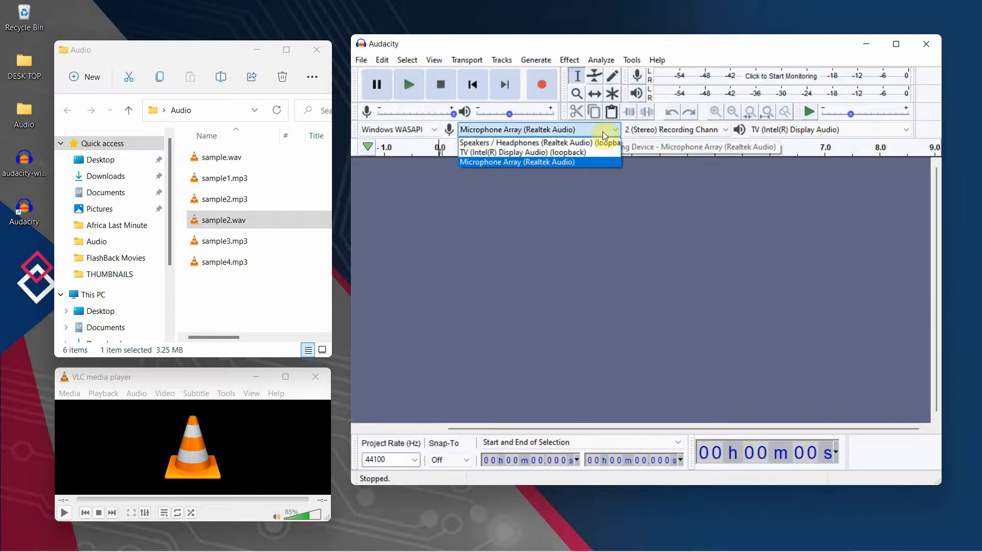
pyautogui.click(565, 153)
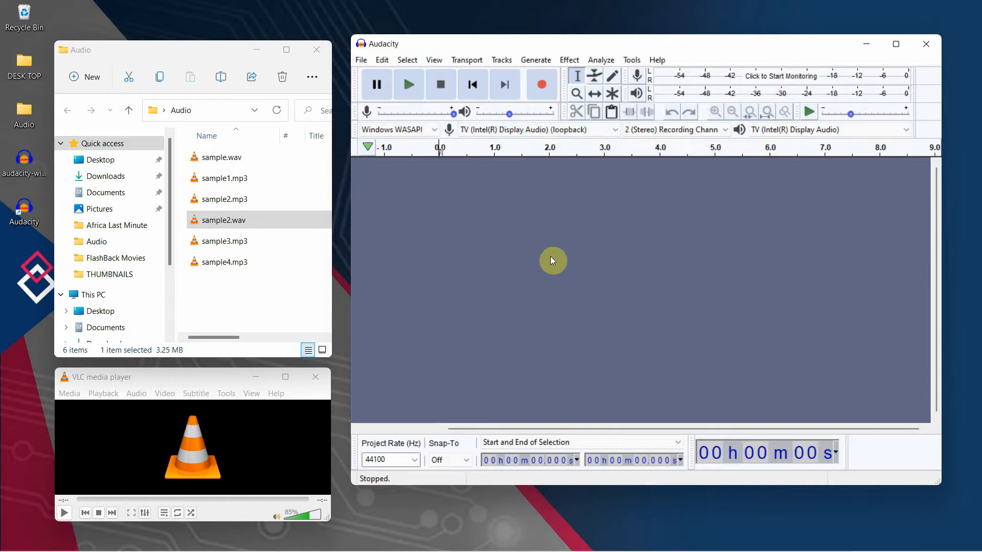
pyautogui.moveTo(510, 113); pyautogui.dragTo(557, 118)
# Step: Record the computer's sound in Audacity while VLC plays sample2.wav, stopping the recording after the file ends
pyautogui.click(541, 85)
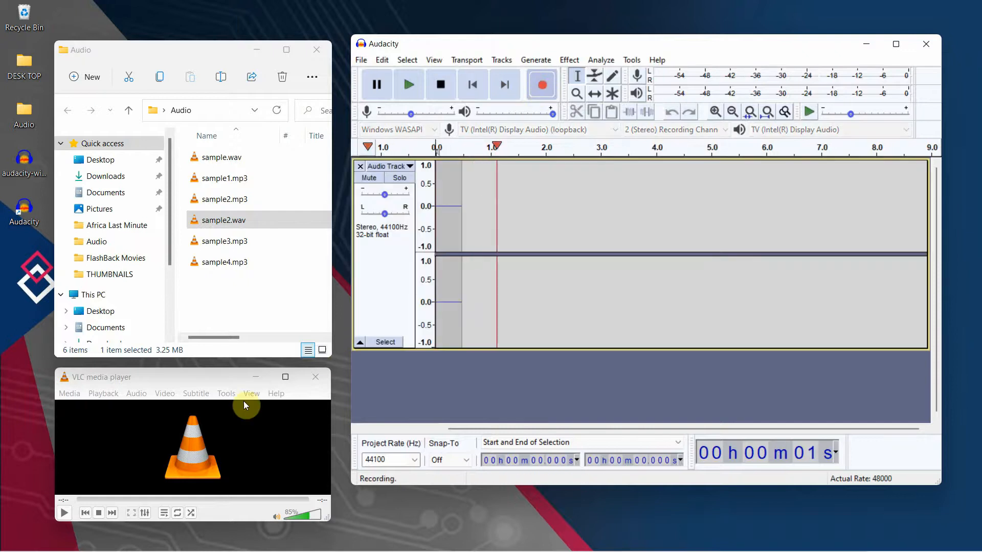
pyautogui.click(65, 514)
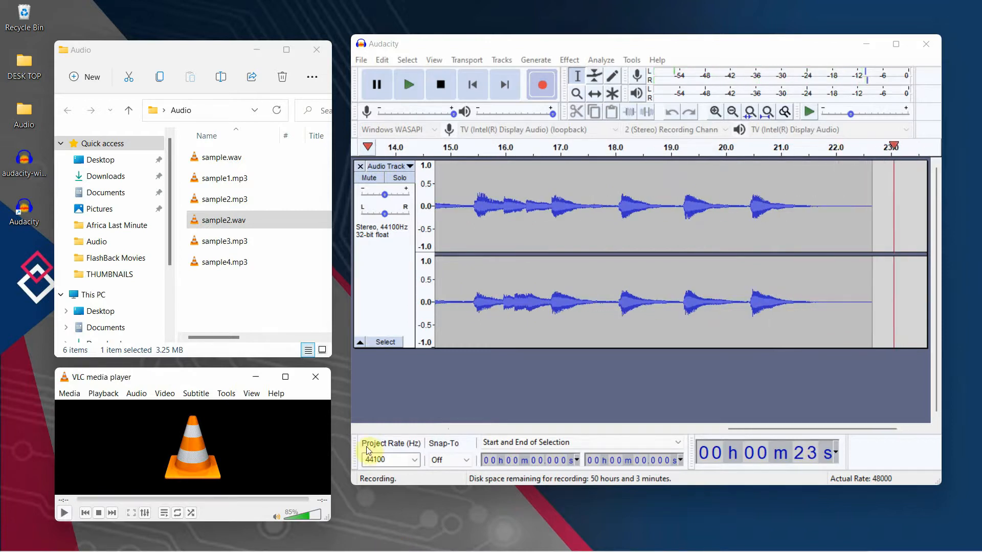
pyautogui.click(445, 82)
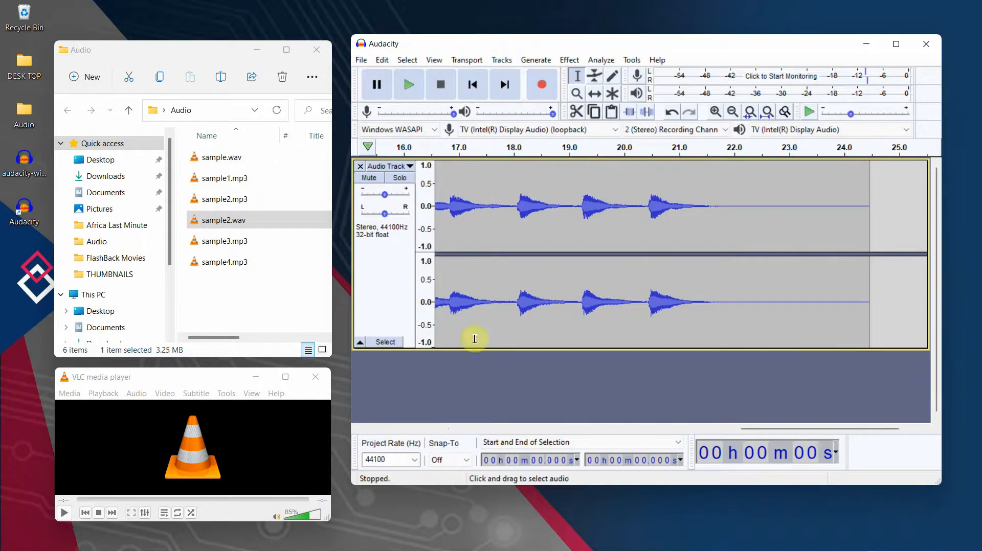
# Step: Minimize the VLC and Audio folder windows and maximize Audacity
pyautogui.click(256, 378)
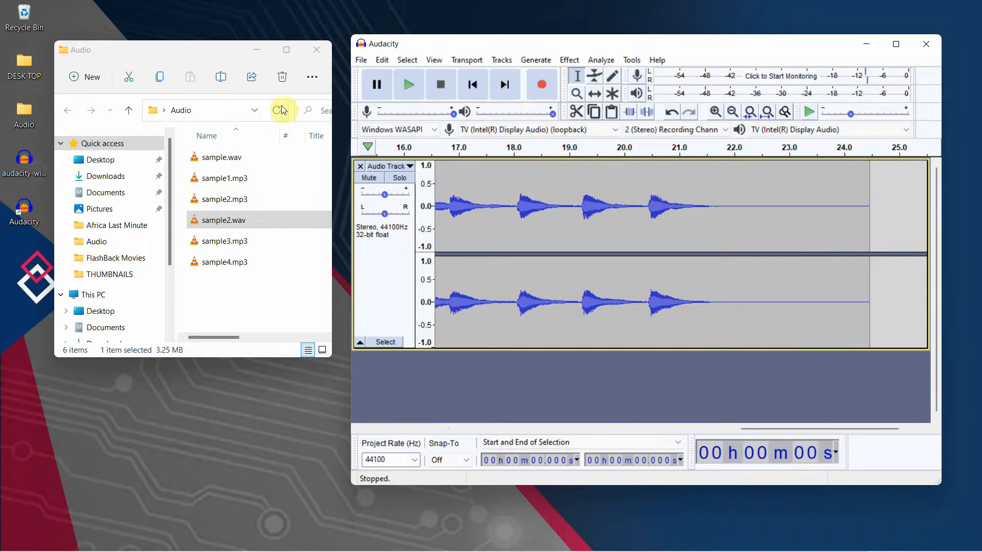
pyautogui.click(261, 51)
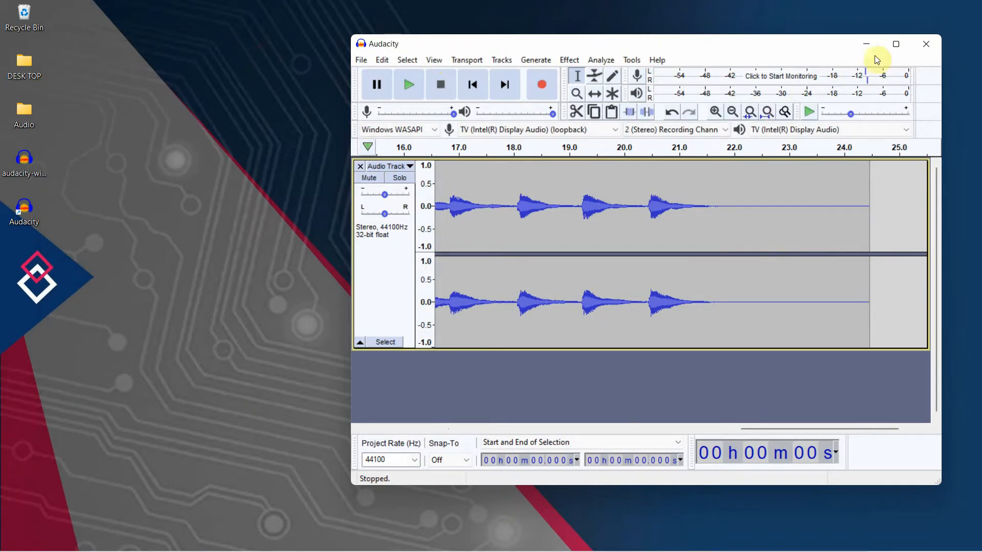
pyautogui.click(895, 45)
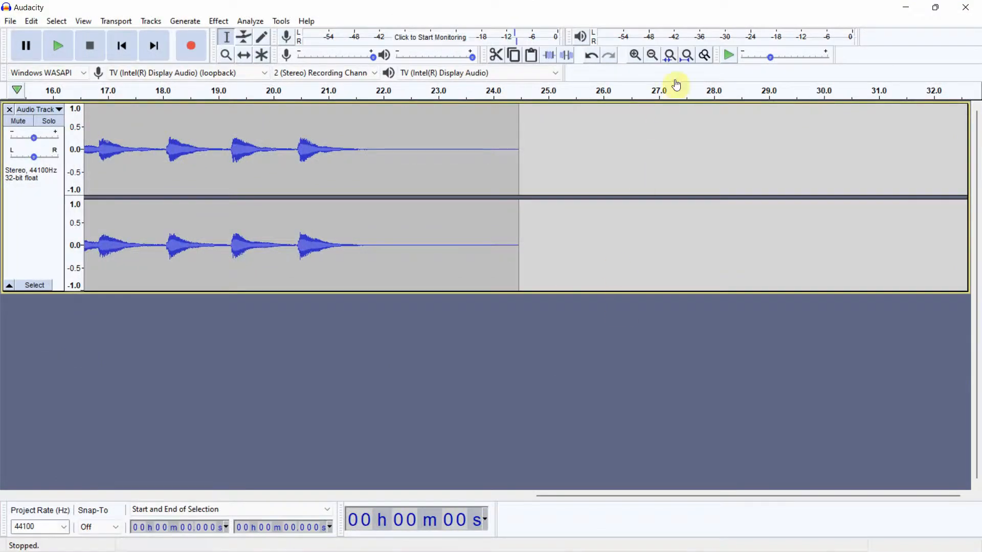
# Step: Fit the whole recording to the window width and play it back from the beginning
pyautogui.click(688, 55)
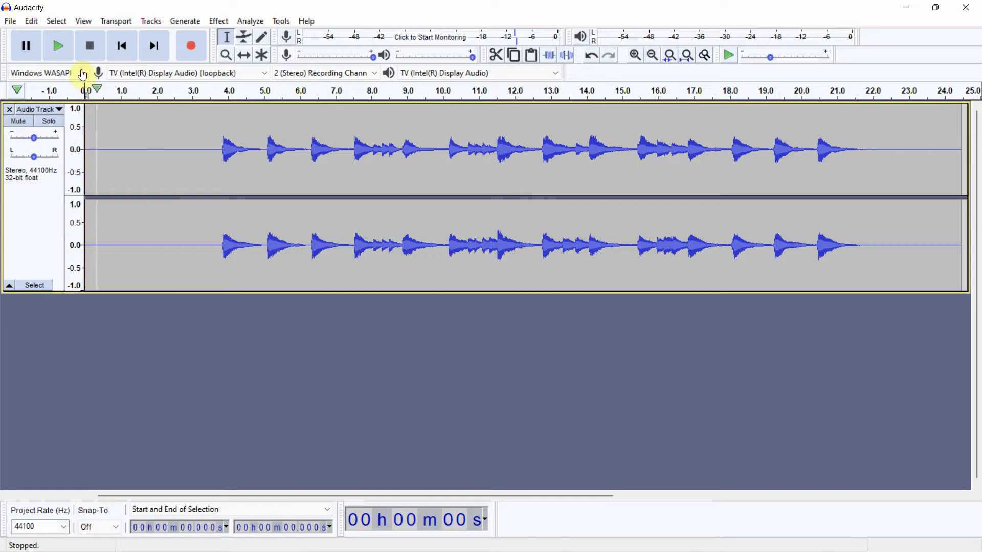
pyautogui.click(59, 49)
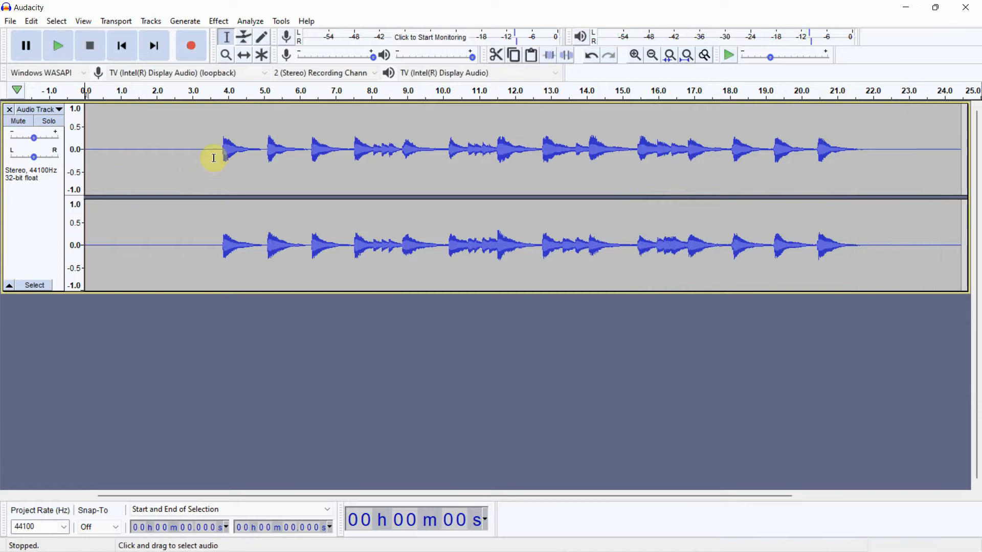
# Step: Cut about 3.8 seconds of silence from the start of the recorded track
pyautogui.moveTo(221, 148); pyautogui.dragTo(76, 148)
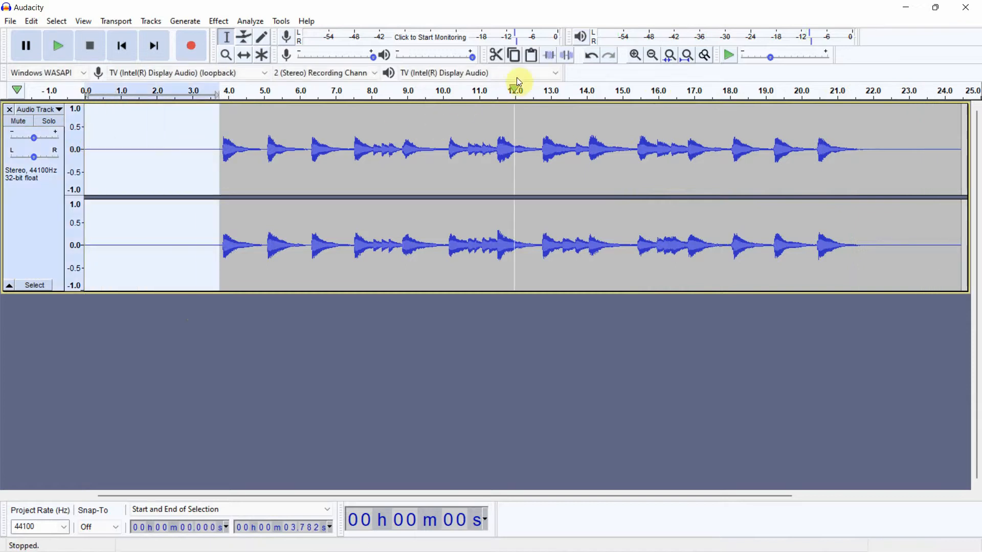
pyautogui.click(496, 55)
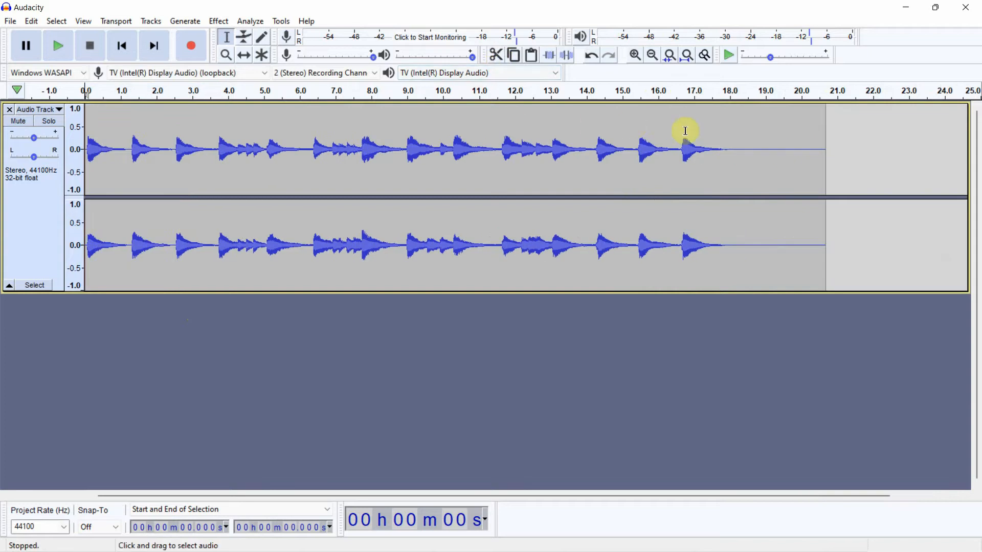
# Step: Cut the silence after about 18 seconds from the end of the recorded track
pyautogui.moveTo(732, 149); pyautogui.dragTo(834, 156)
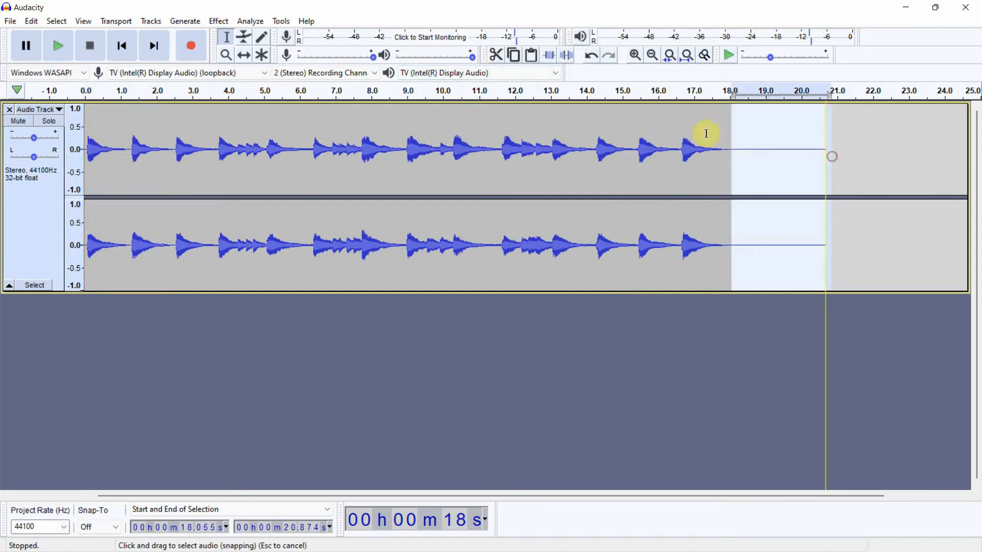
pyautogui.click(496, 55)
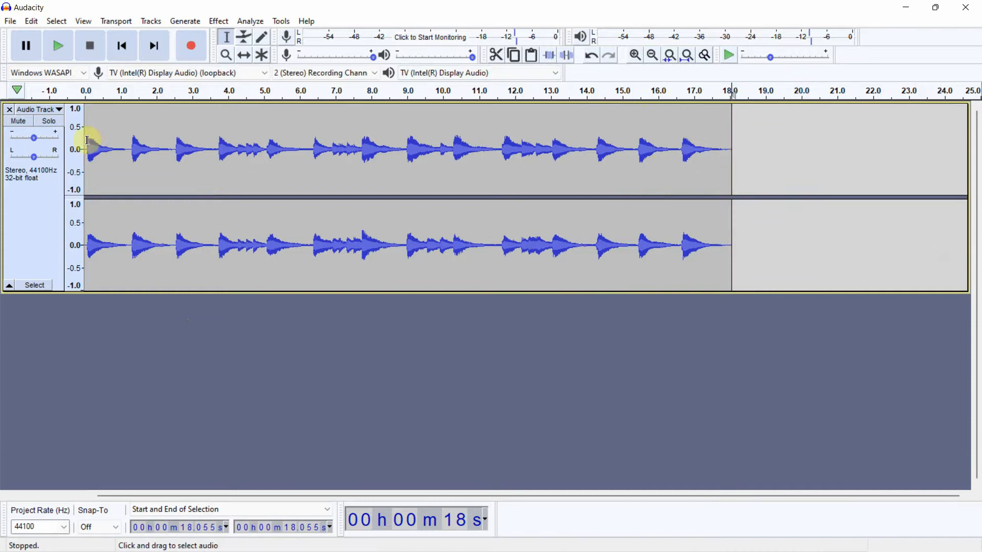
pyautogui.click(173, 152)
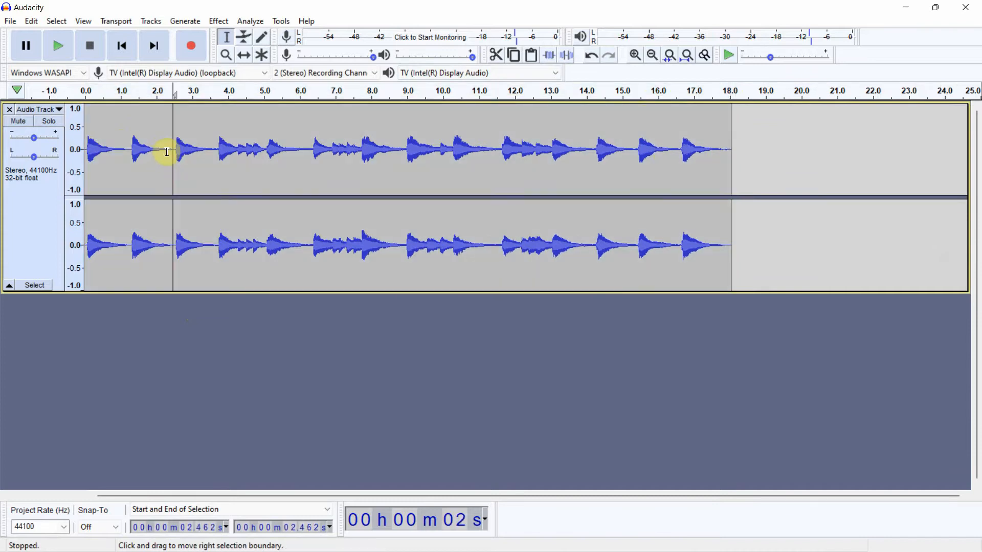
# Step: Copy the whole trimmed recording and paste the copy at the end of the same track
pyautogui.moveTo(85, 148); pyautogui.dragTo(731, 192)
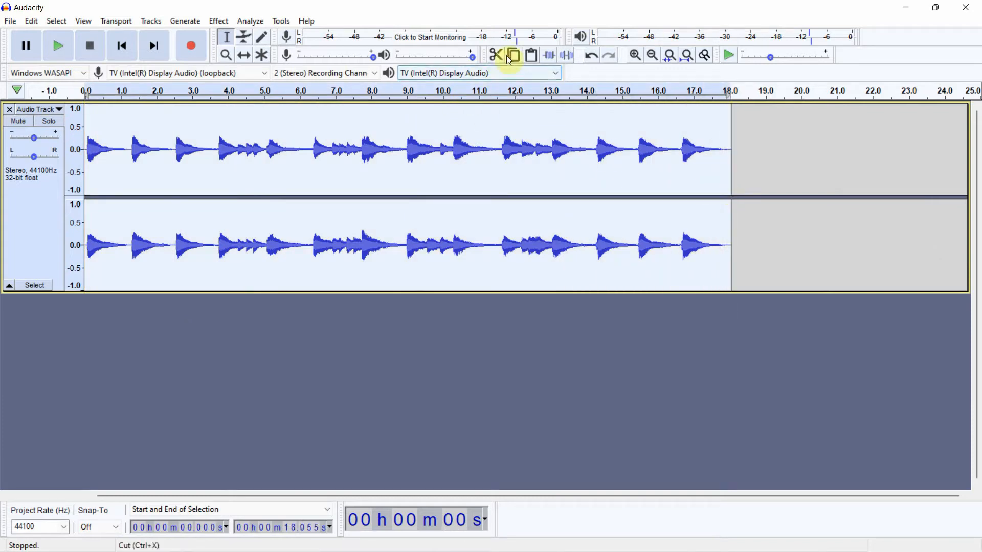
pyautogui.click(735, 149)
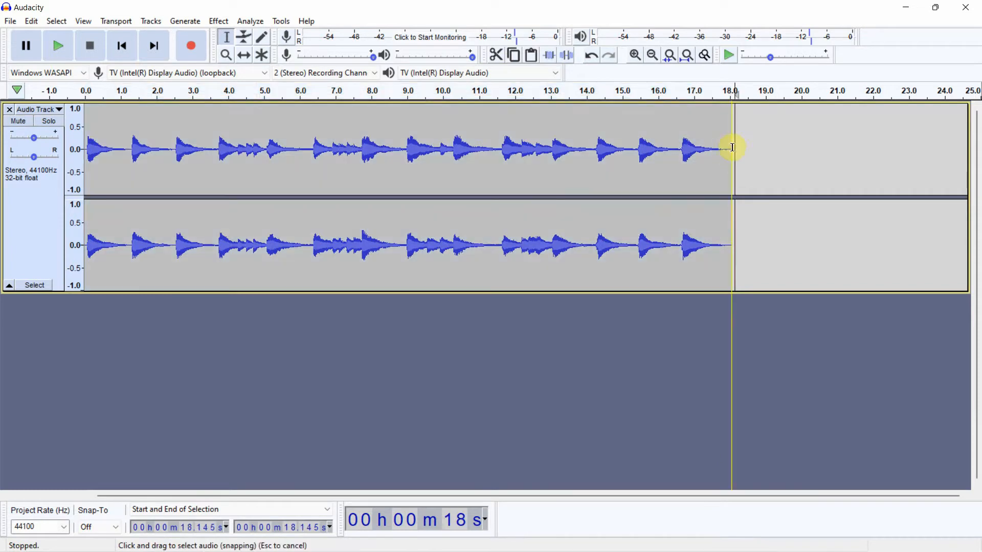
pyautogui.click(532, 57)
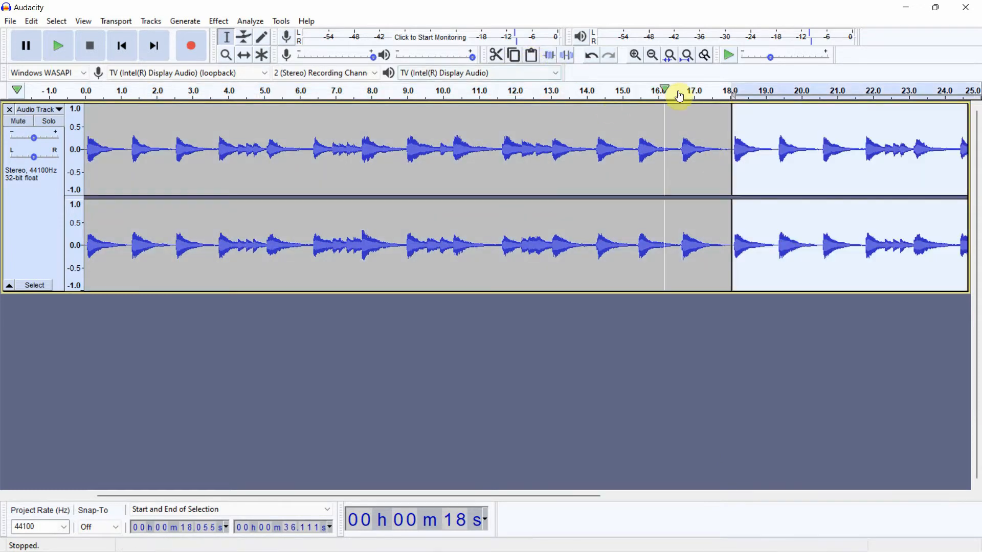
pyautogui.click(689, 60)
pyautogui.click(560, 267)
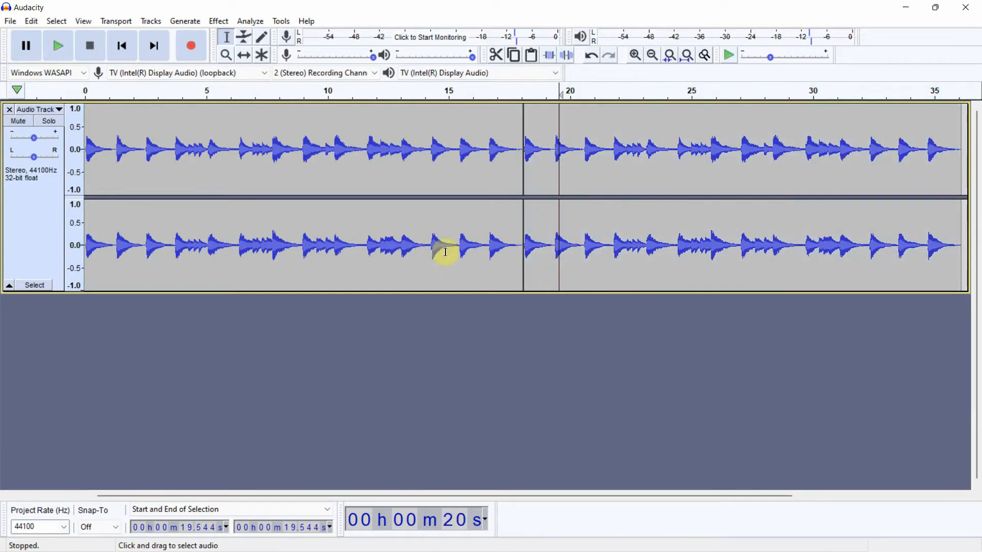
# Step: Select about 16.3 to 19.9 seconds around the clip join, zoom to it, and play across it from about 16.4 seconds
pyautogui.click(419, 205)
pyautogui.click(462, 156)
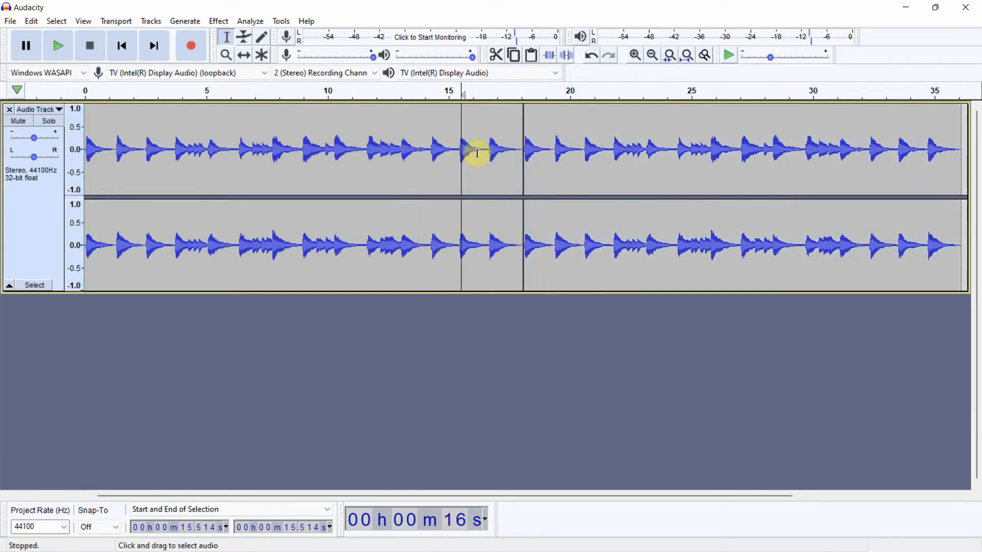
pyautogui.moveTo(482, 150); pyautogui.dragTo(567, 163)
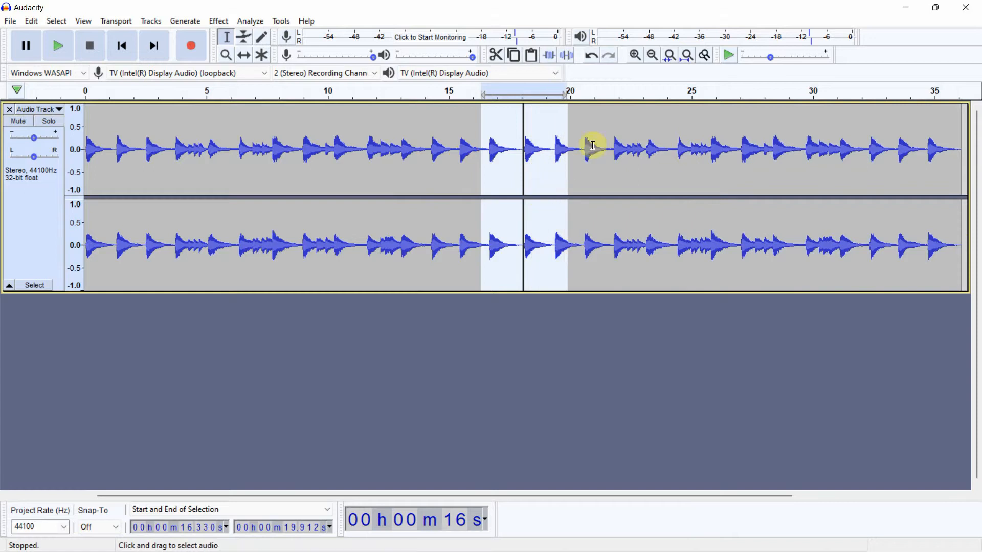
pyautogui.click(672, 57)
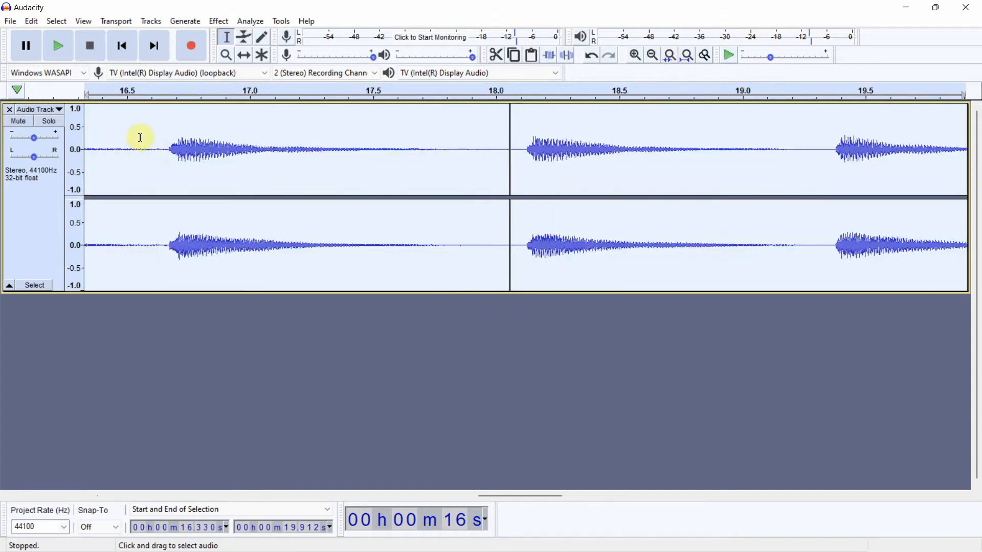
pyautogui.click(96, 125)
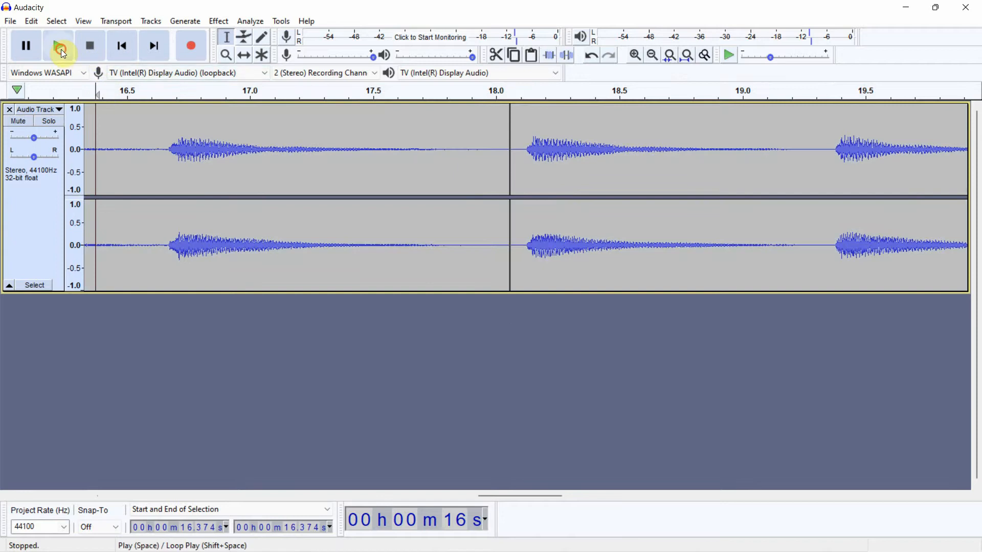
pyautogui.click(60, 49)
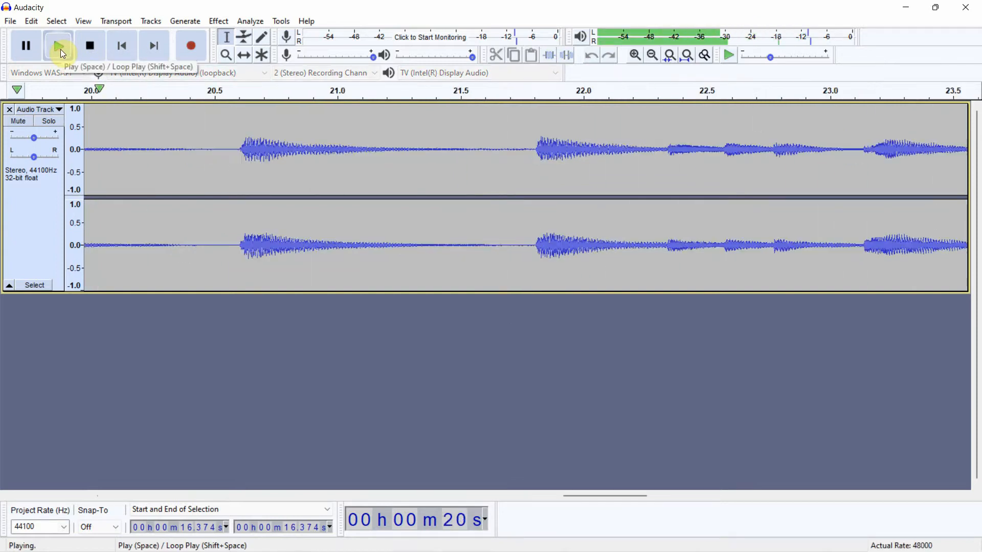
pyautogui.click(60, 49)
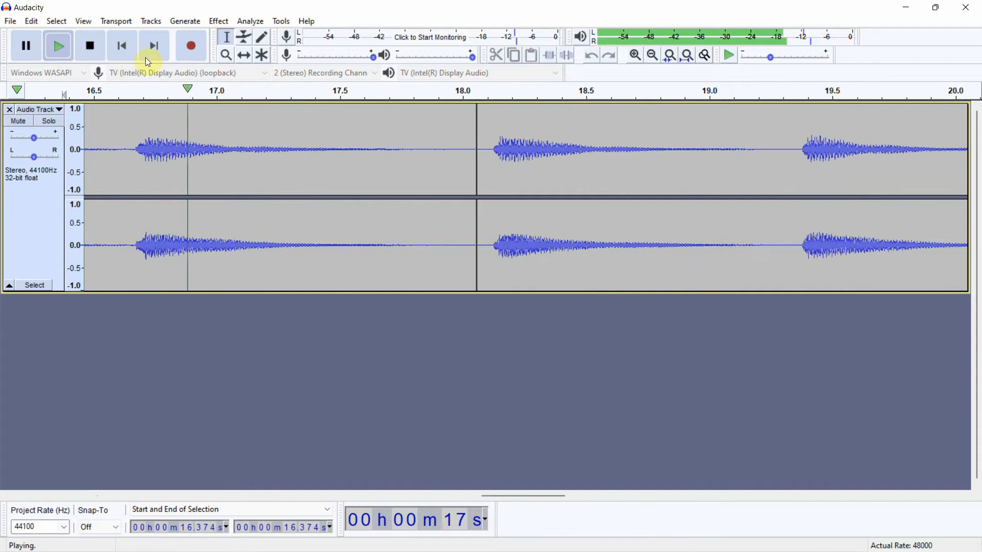
pyautogui.click(90, 52)
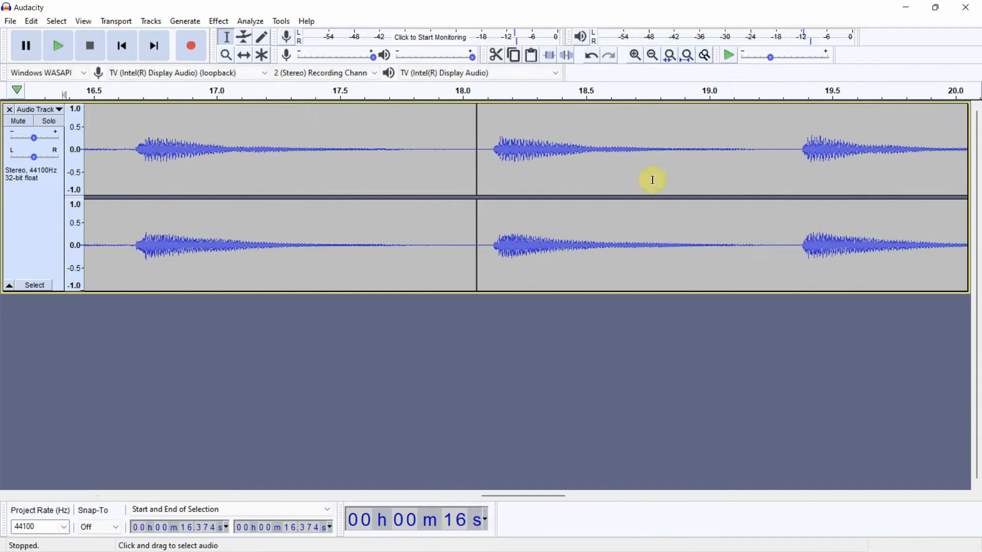
# Step: Lower the volume of the section from about 11.5 to 22.3 seconds with the Amplify effect
pyautogui.click(687, 55)
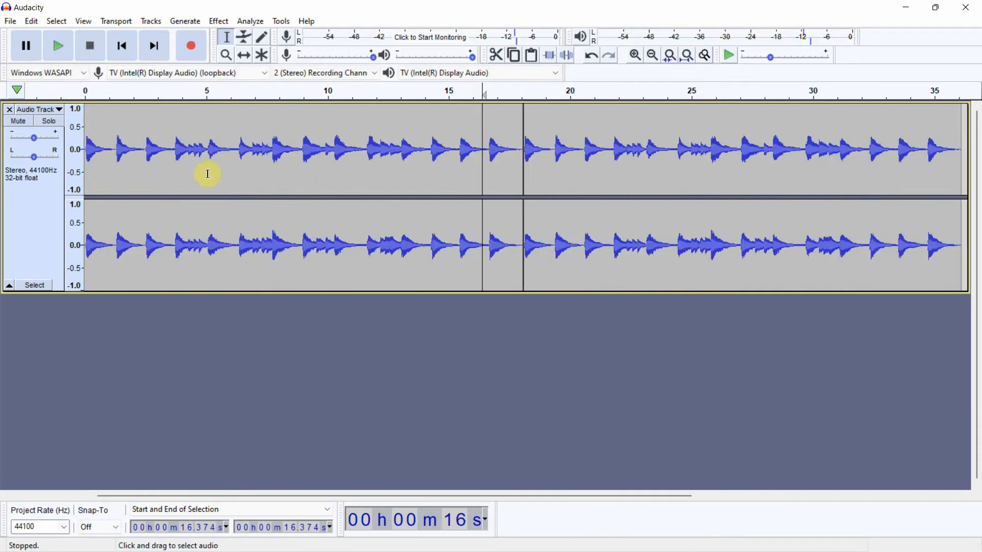
pyautogui.click(90, 149)
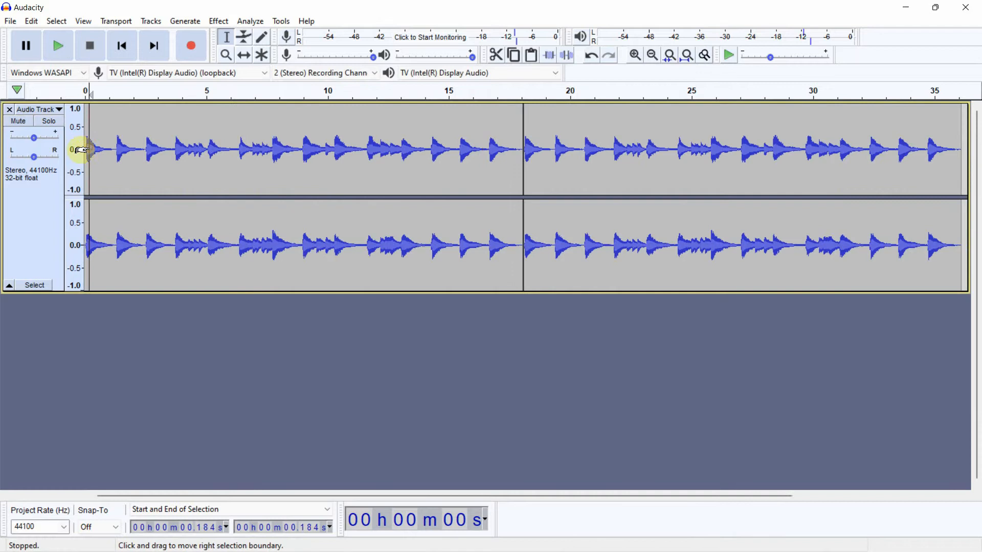
pyautogui.moveTo(364, 151); pyautogui.dragTo(625, 168)
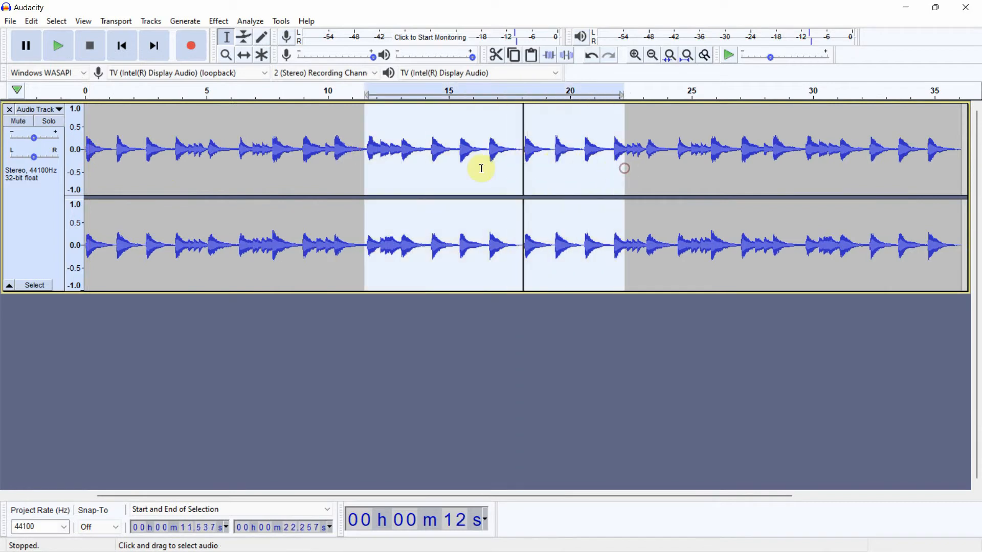
pyautogui.click(217, 23)
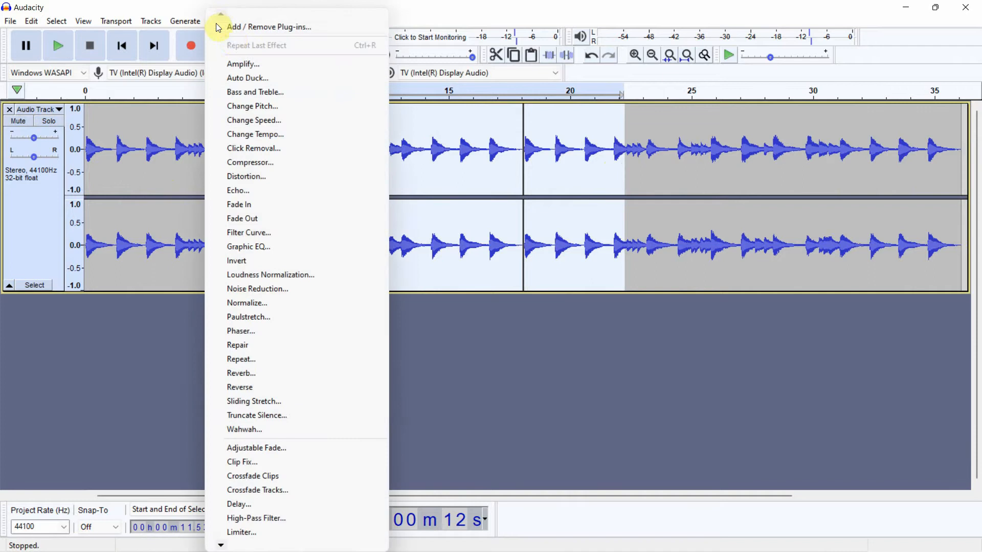
pyautogui.click(276, 65)
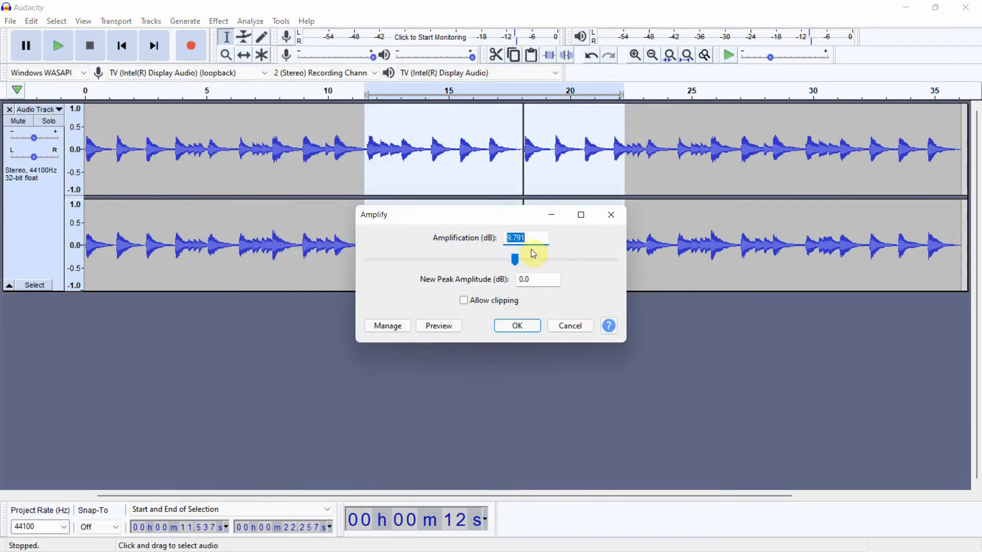
pyautogui.moveTo(517, 260); pyautogui.dragTo(441, 263)
pyautogui.click(520, 326)
pyautogui.click(492, 207)
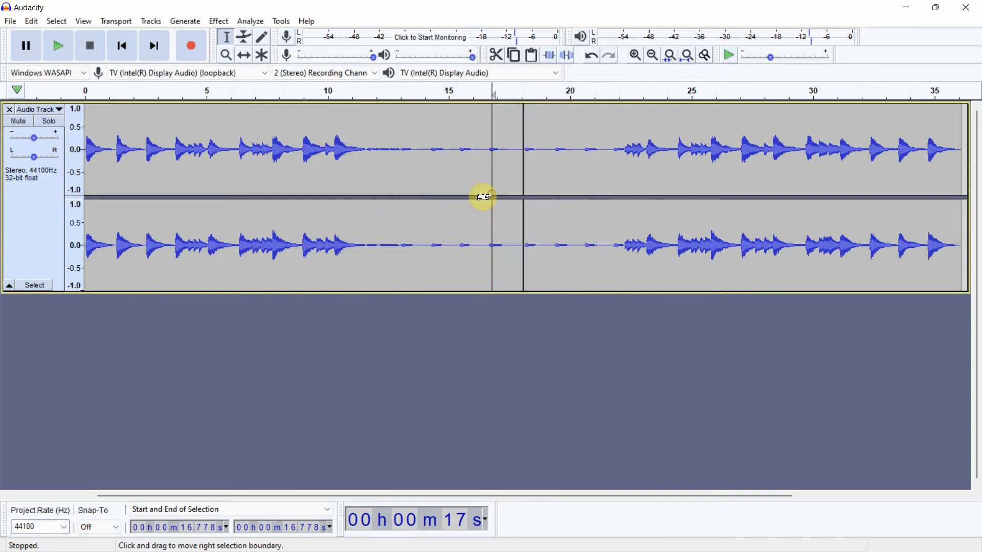
# Step: Play the track from about 9.9 seconds into the quieter section, stopping shortly after it begins
pyautogui.click(326, 147)
pyautogui.press('space')
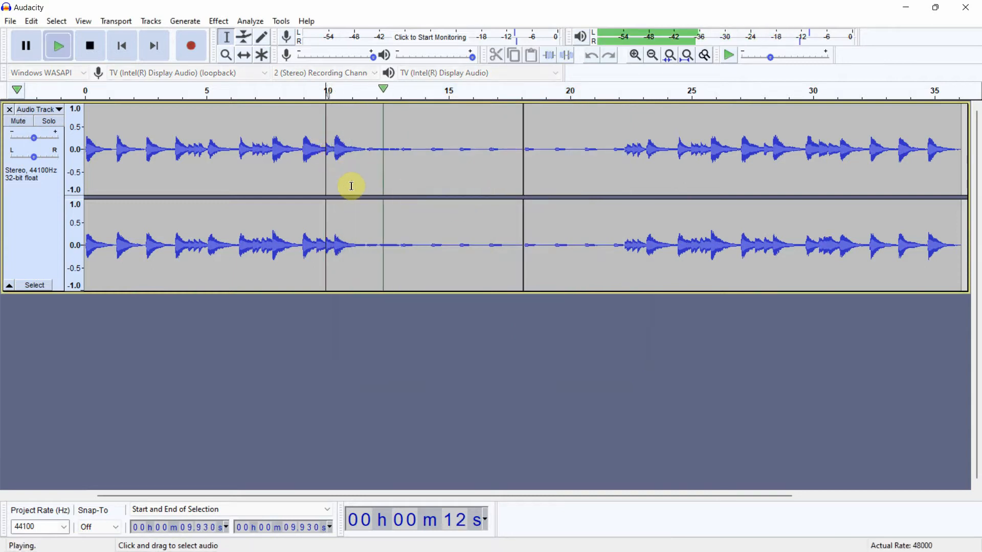
pyautogui.press('space')
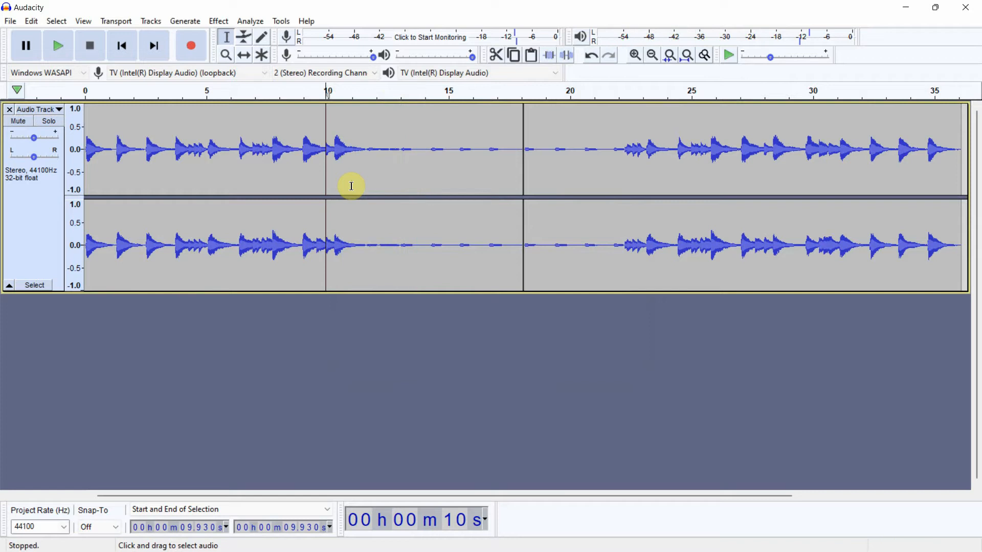
# Step: Amplify the quiet section from about 11.5 to 22.3 seconds by 22.852 dB, with a new peak amplitude of 0.0 dB
pyautogui.click(362, 140)
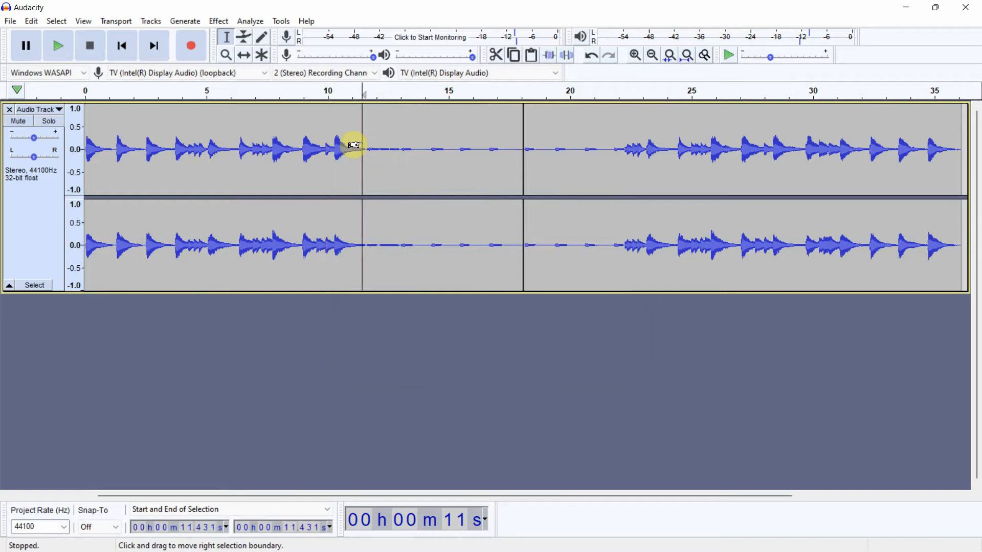
pyautogui.moveTo(362, 133); pyautogui.dragTo(625, 151)
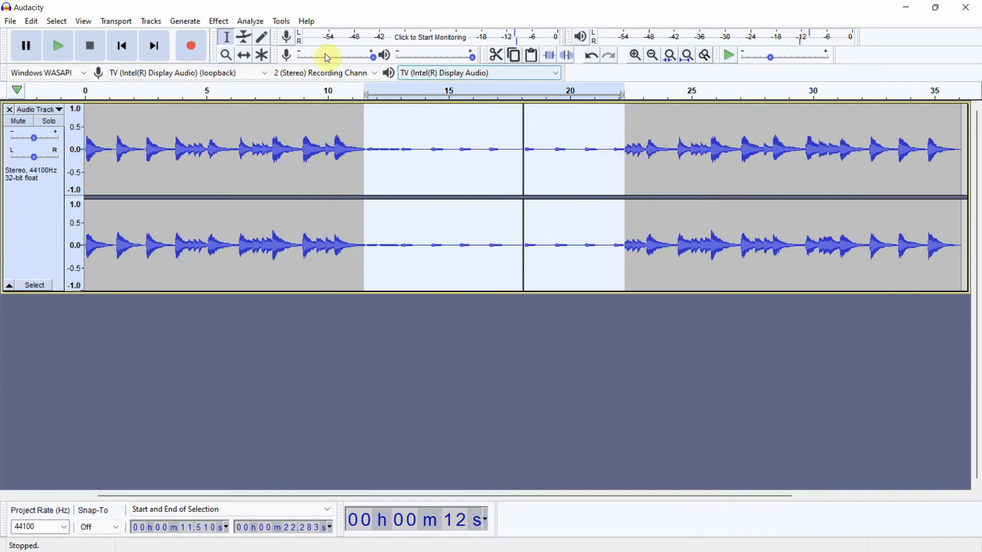
pyautogui.click(218, 22)
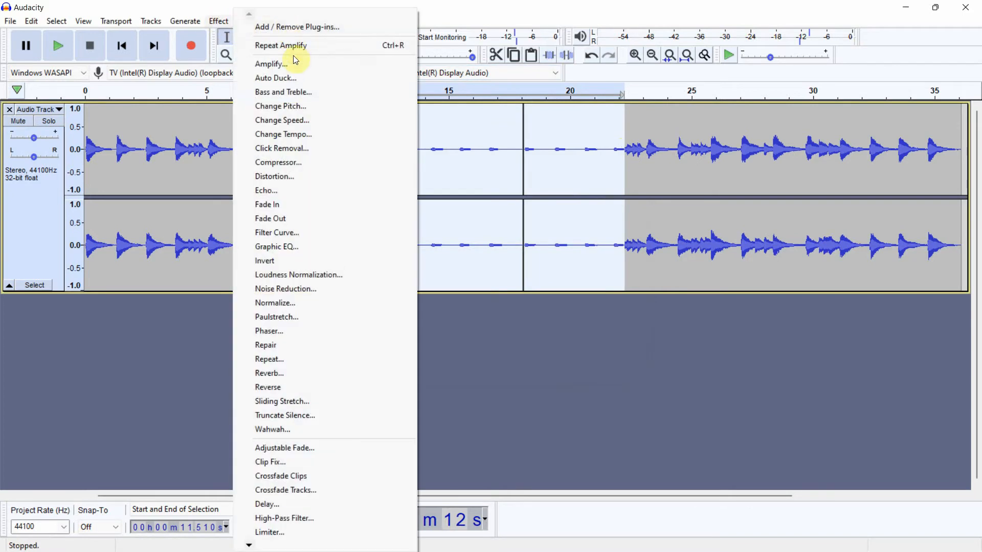
pyautogui.click(295, 63)
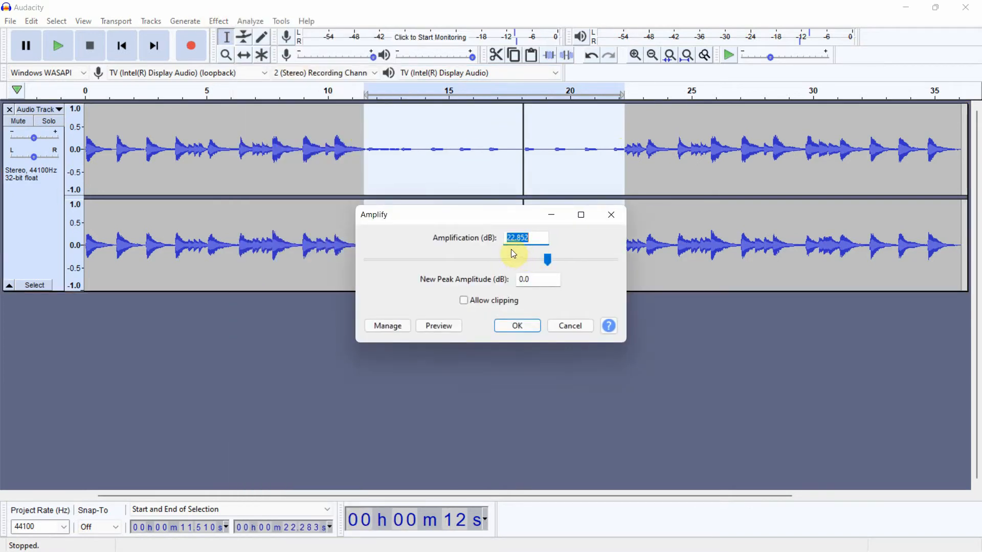
pyautogui.click(518, 327)
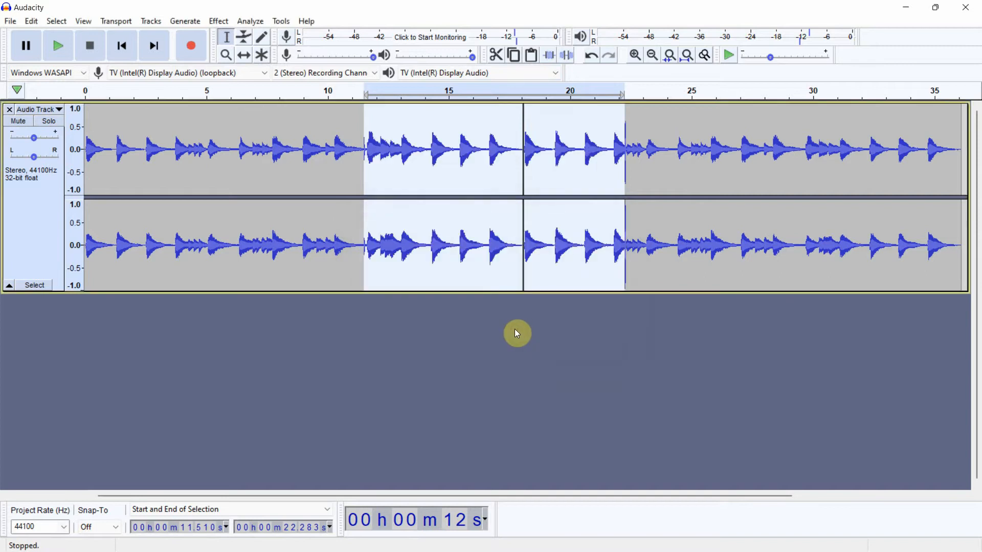
# Step: Examine the waveform from about 13.8 to 18.2 seconds at several zoom levels, ending with the whole project fitted to the window width
pyautogui.click(375, 148)
pyautogui.click(313, 137)
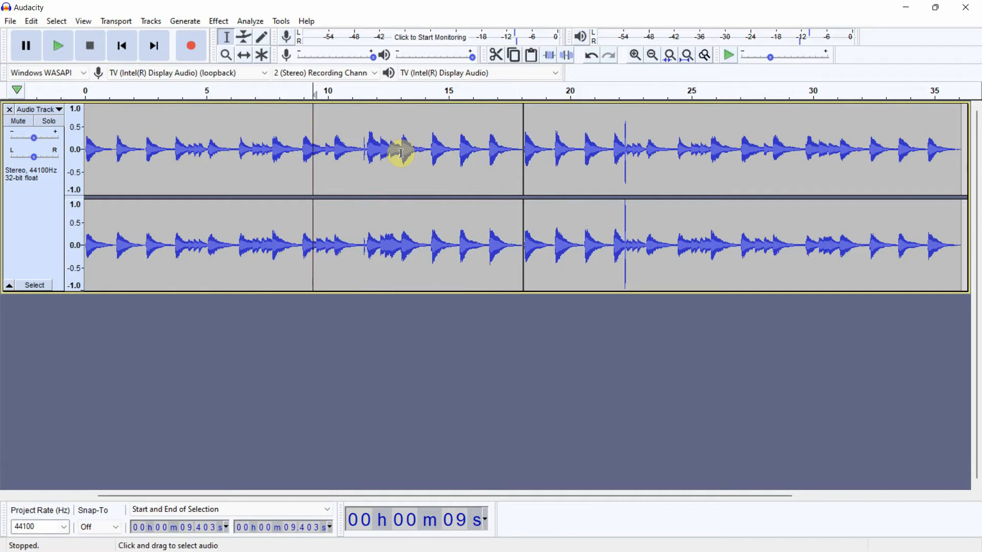
pyautogui.moveTo(420, 154); pyautogui.dragTo(524, 153)
pyautogui.click(637, 53)
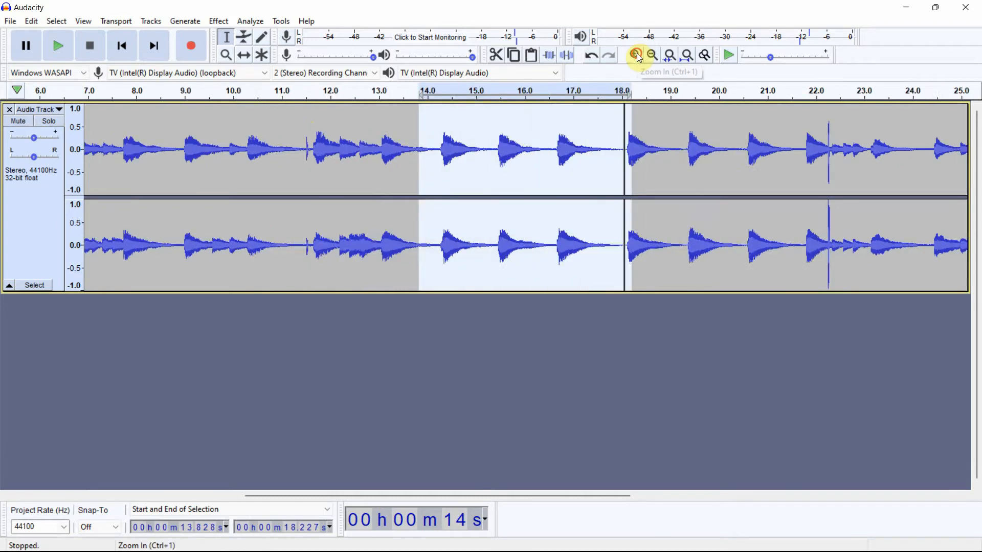
pyautogui.click(637, 54)
pyautogui.click(636, 53)
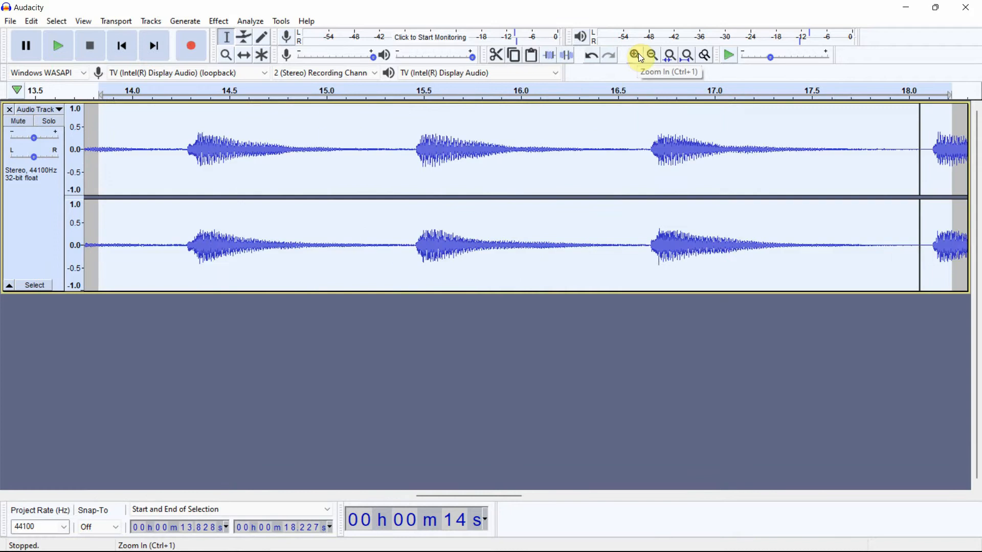
pyautogui.click(651, 56)
pyautogui.click(651, 56)
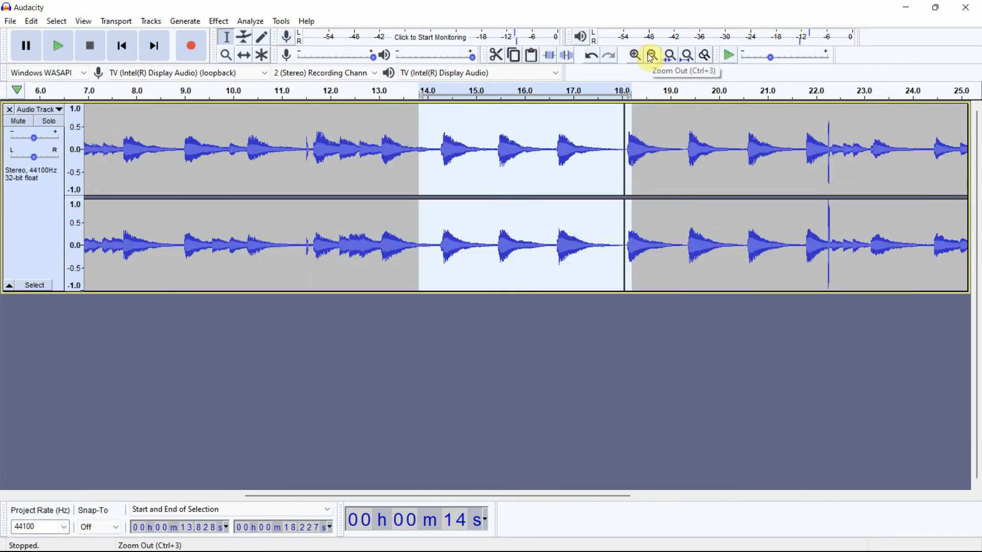
pyautogui.click(652, 57)
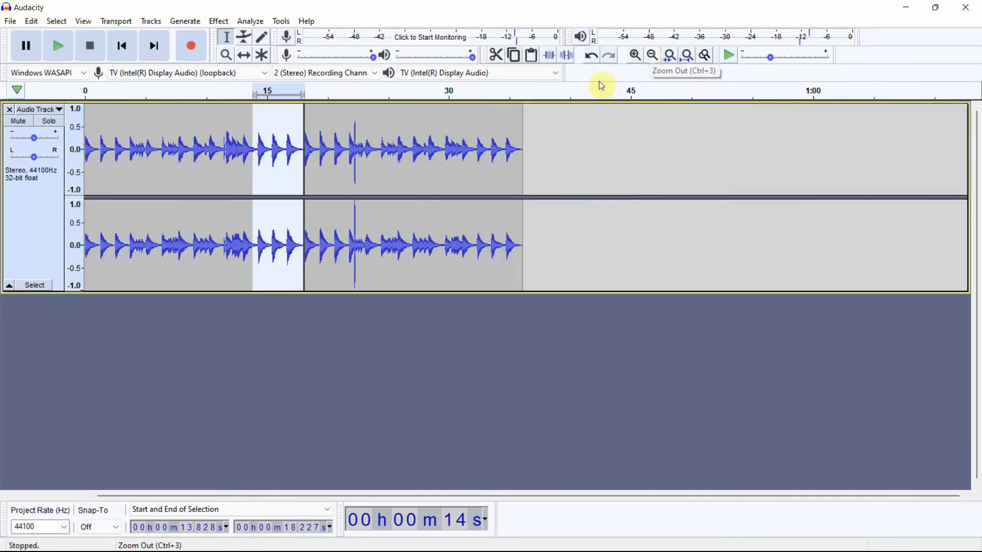
pyautogui.click(467, 152)
pyautogui.click(686, 56)
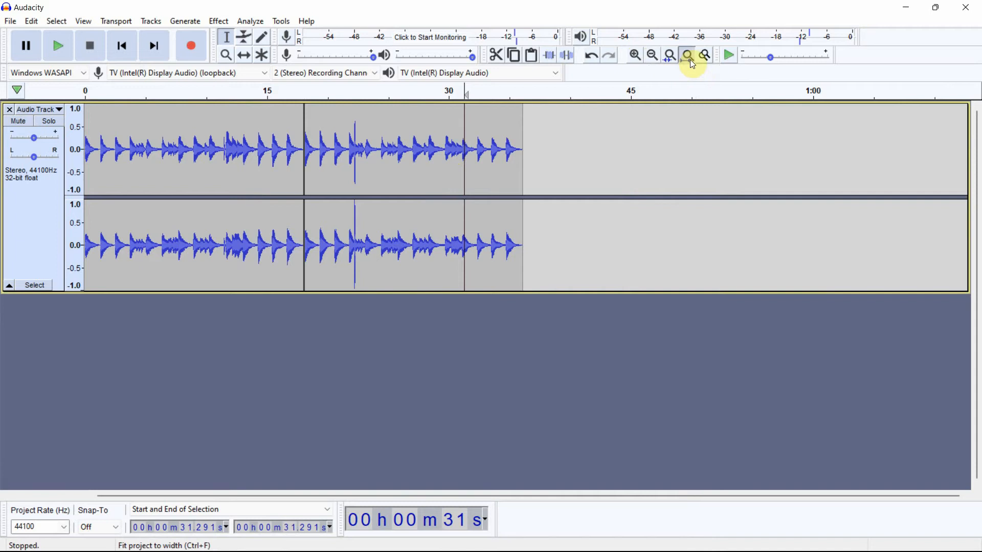
pyautogui.click(462, 269)
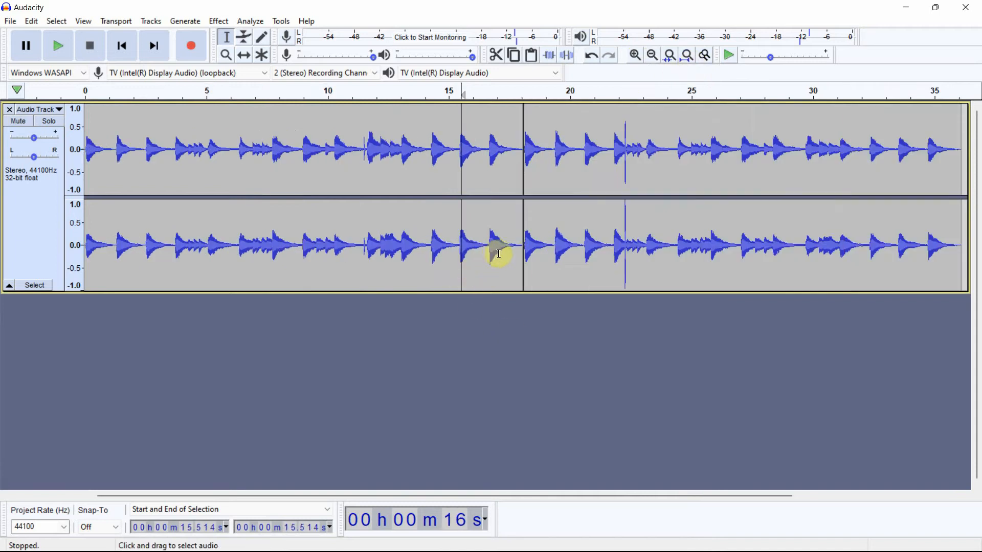
pyautogui.click(437, 154)
# Step: Export the recording as an MP3 file named Project1.mp3 to the Desktop, leaving the metadata tags empty
pyautogui.click(10, 21)
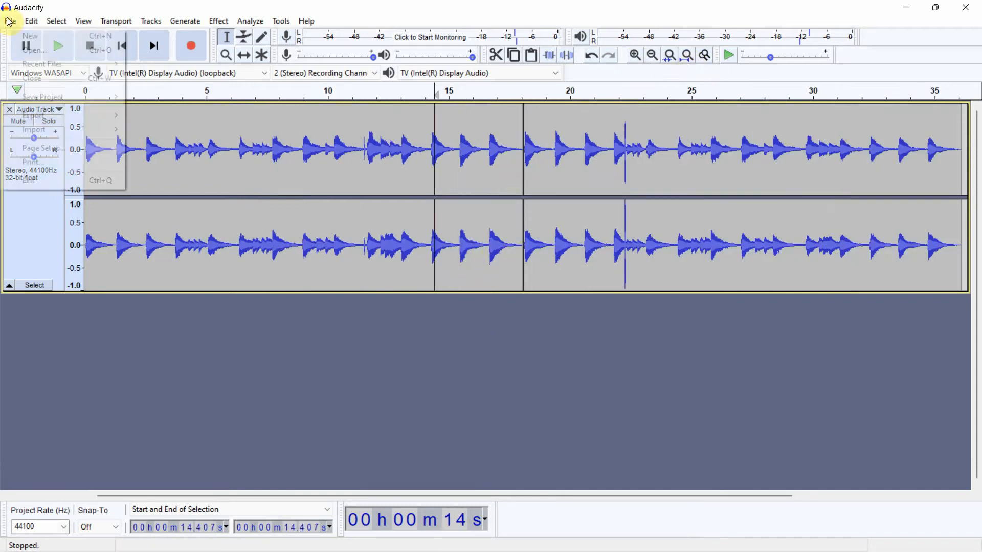
pyautogui.moveTo(57, 114)
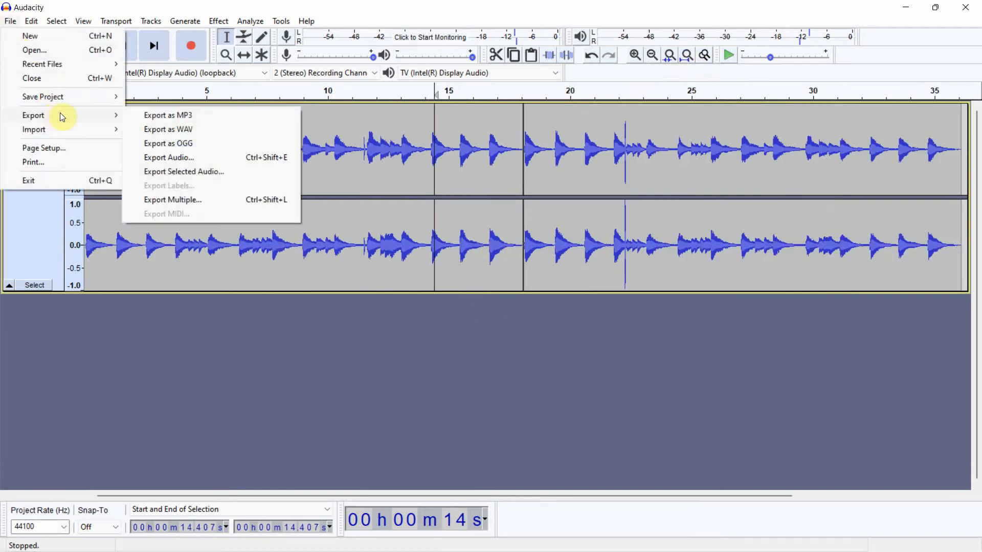
pyautogui.click(205, 119)
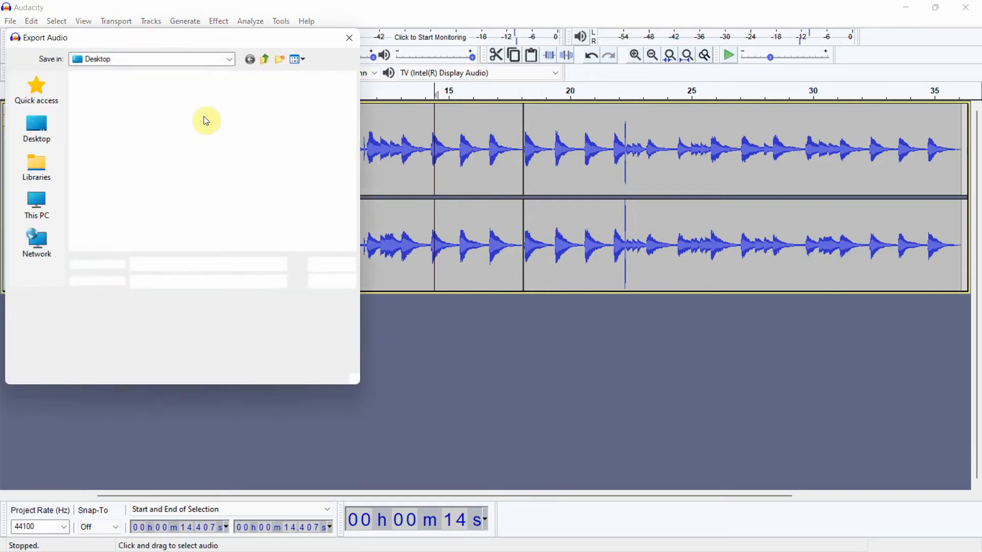
pyautogui.click(45, 137)
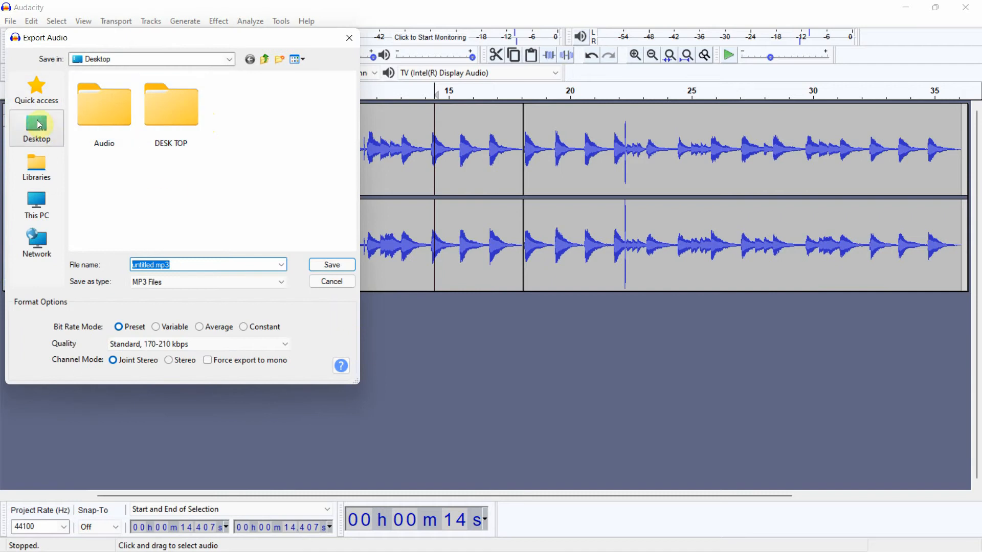
pyautogui.click(155, 265)
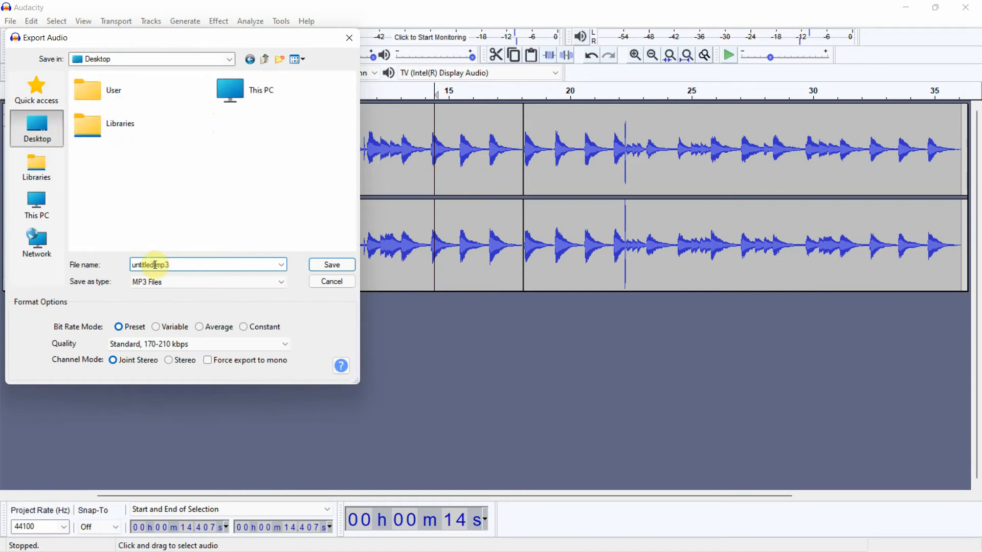
pyautogui.doubleClick(155, 265)
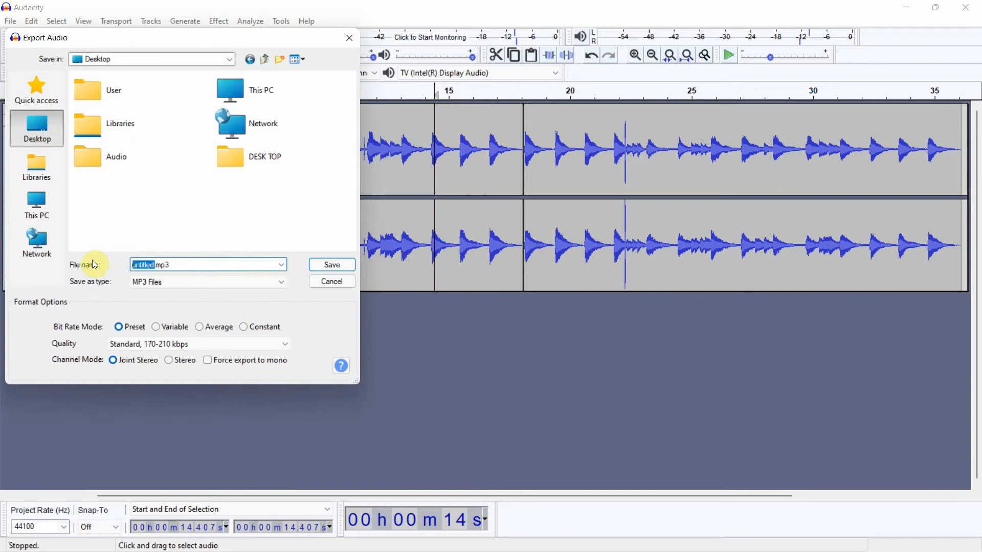
pyautogui.write('Proje')
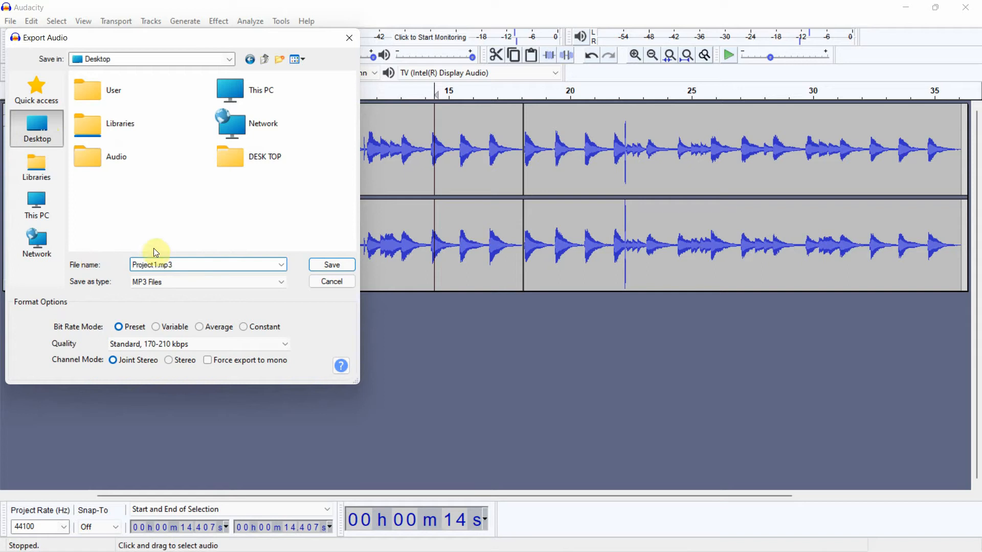
pyautogui.write('ct1')
pyautogui.click(332, 265)
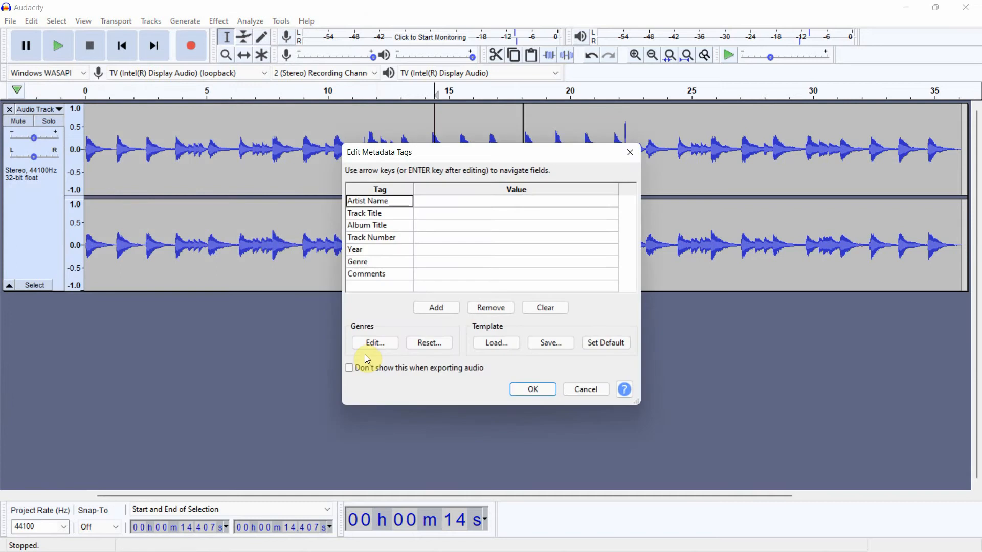
pyautogui.click(532, 389)
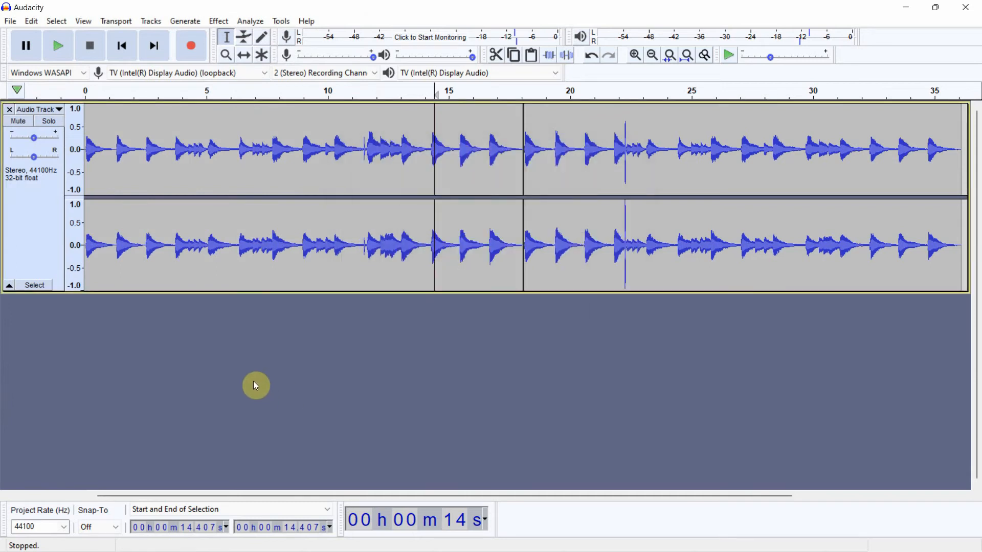
# Step: Save the Audacity project on the Desktop as an AUP3 project file named Project1
pyautogui.click(10, 23)
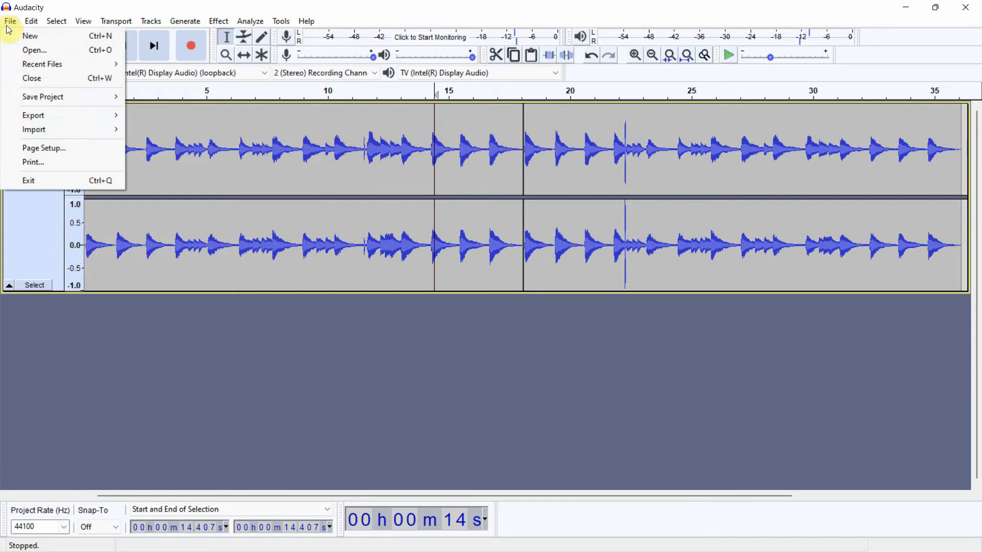
pyautogui.moveTo(43, 99)
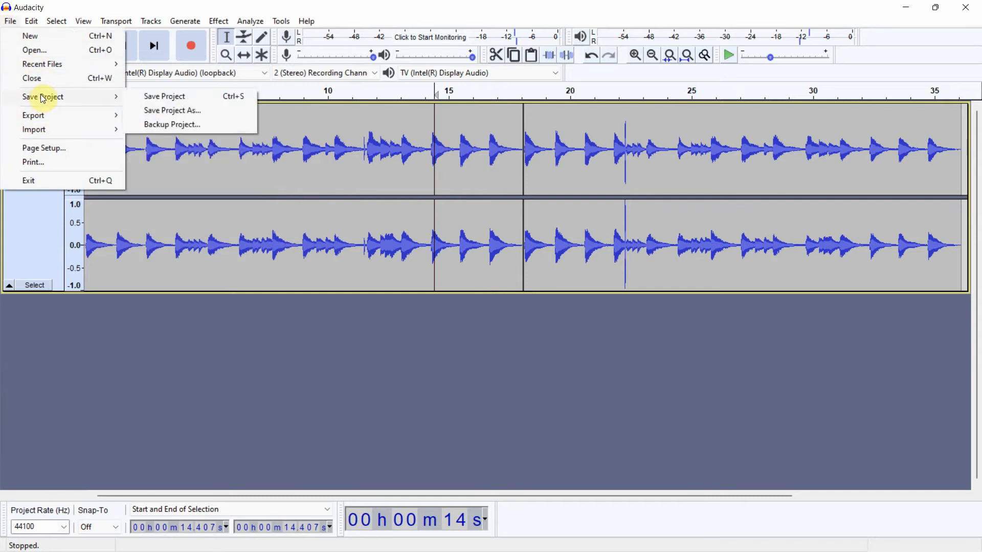
pyautogui.click(171, 98)
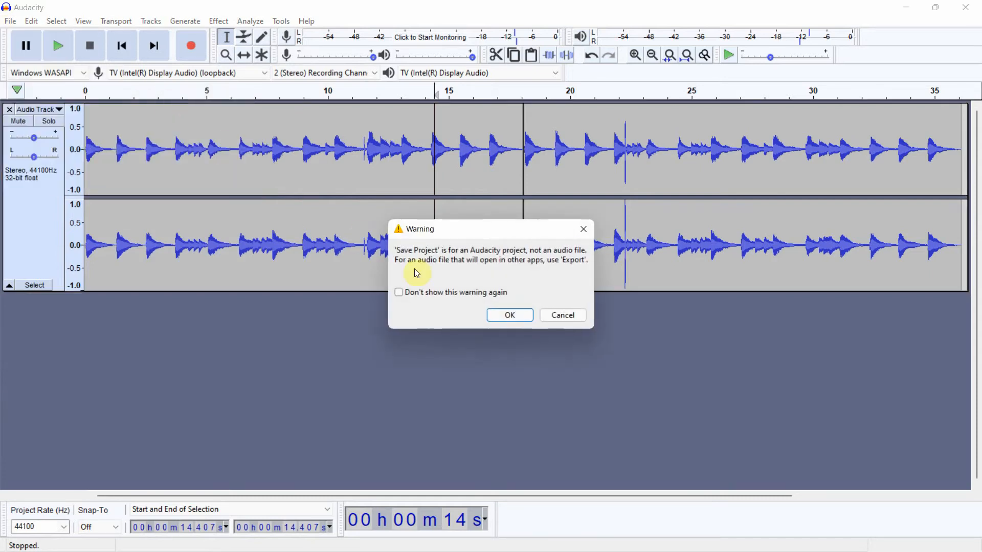
pyautogui.click(510, 316)
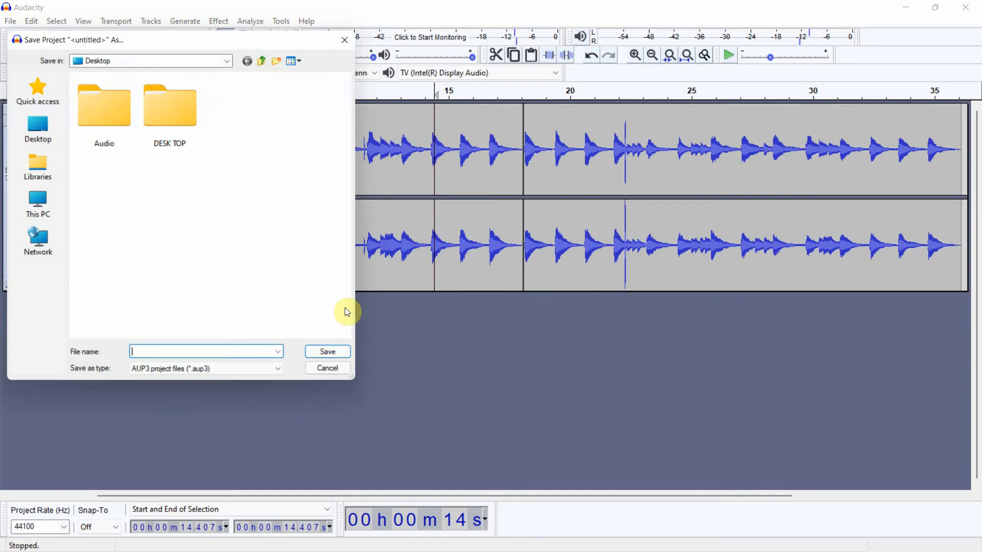
pyautogui.click(39, 137)
pyautogui.click(150, 351)
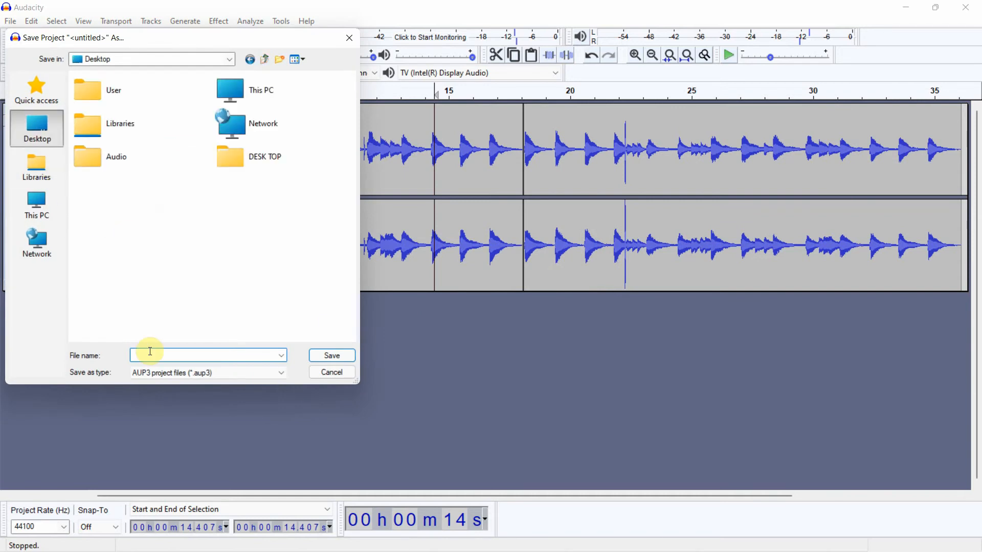
pyautogui.write('Project1')
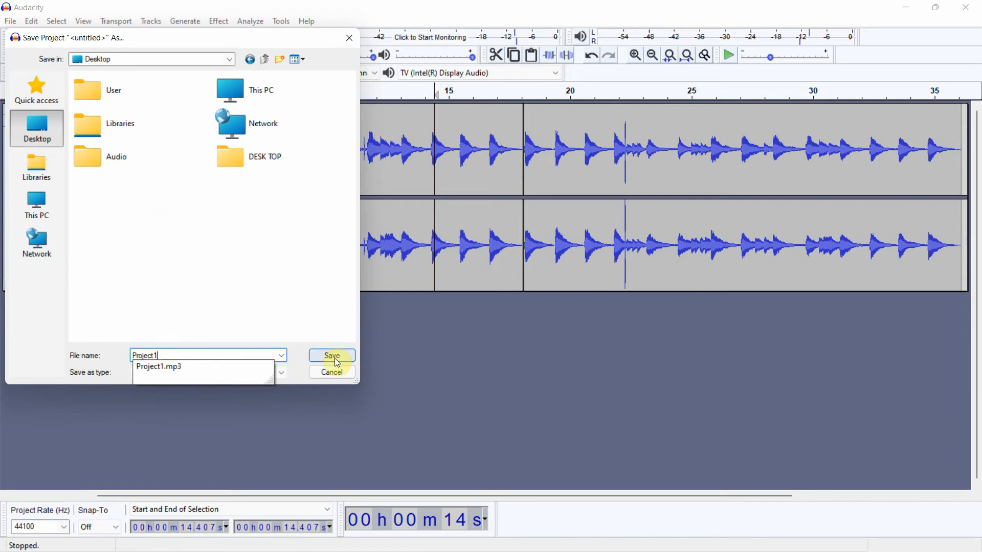
pyautogui.click(332, 356)
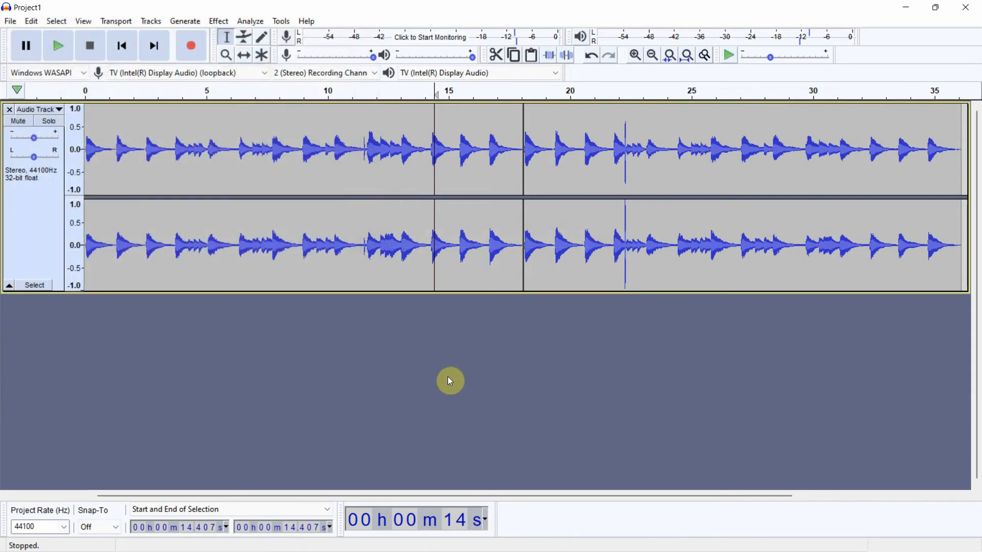
# Step: Close the Project1 window and open the exported Project1.mp3 from the desktop
pyautogui.click(935, 7)
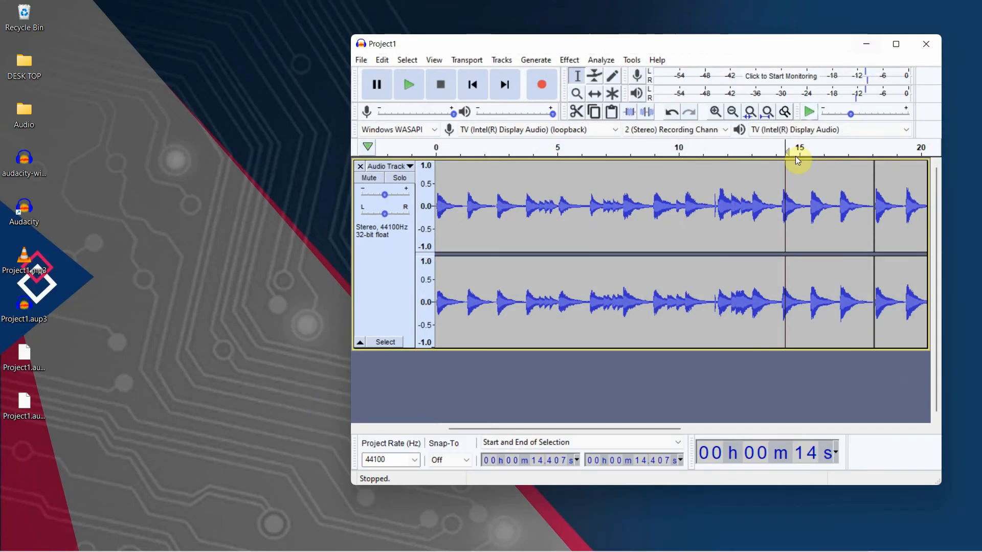
pyautogui.click(926, 45)
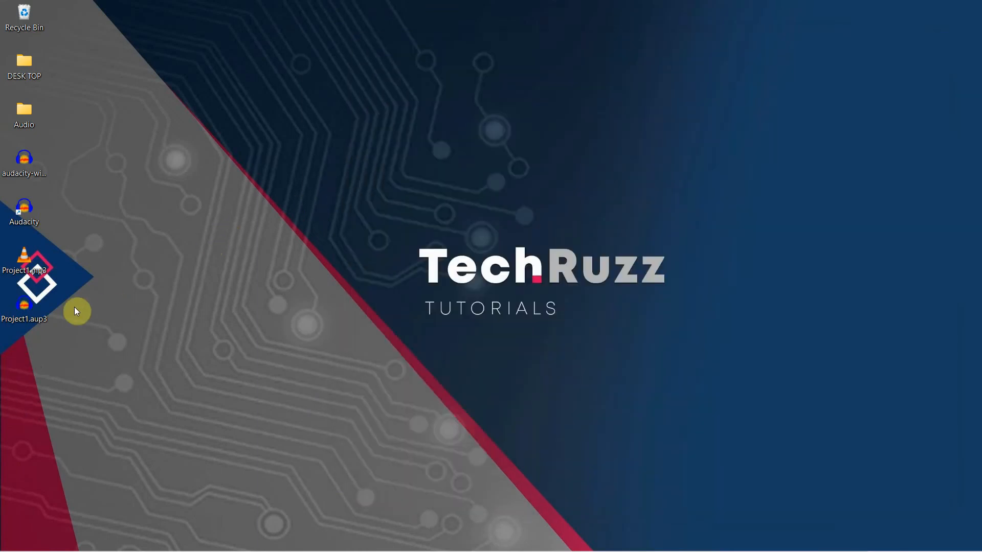
pyautogui.doubleClick(23, 255)
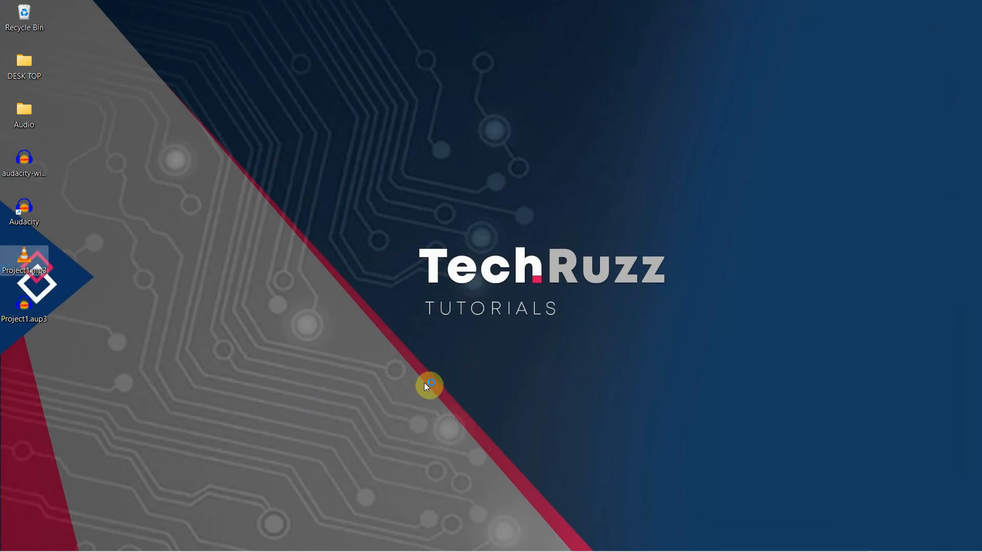